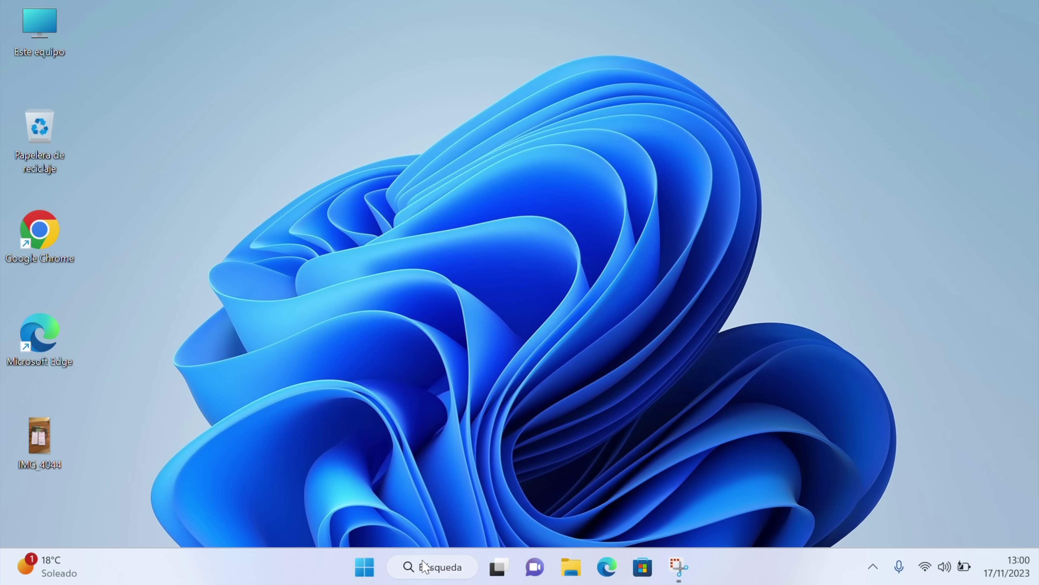
# Search Windows for the Fotos app and open it.
pyautogui.click(422, 567)
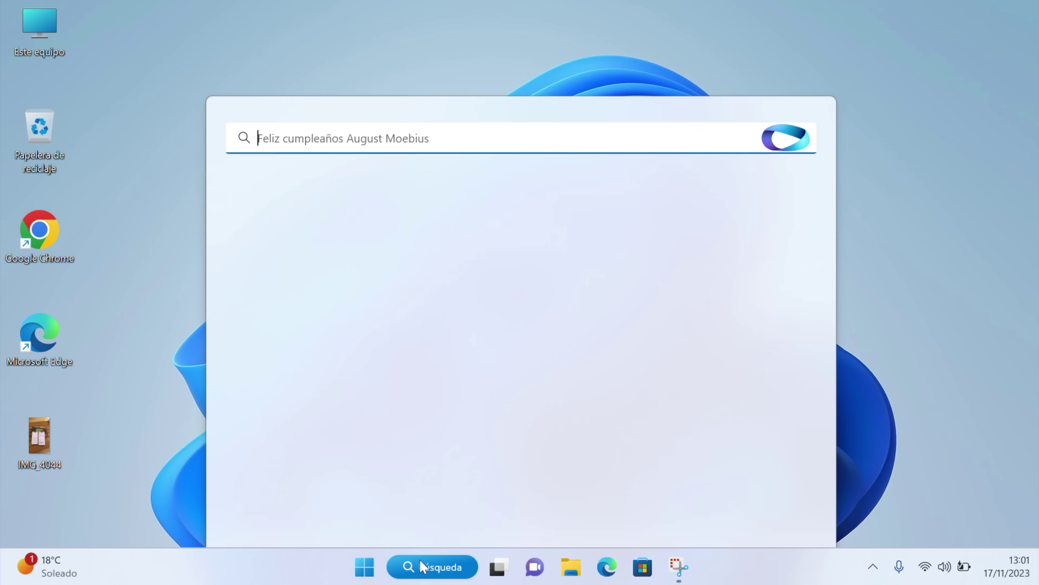
pyautogui.write('fotp')
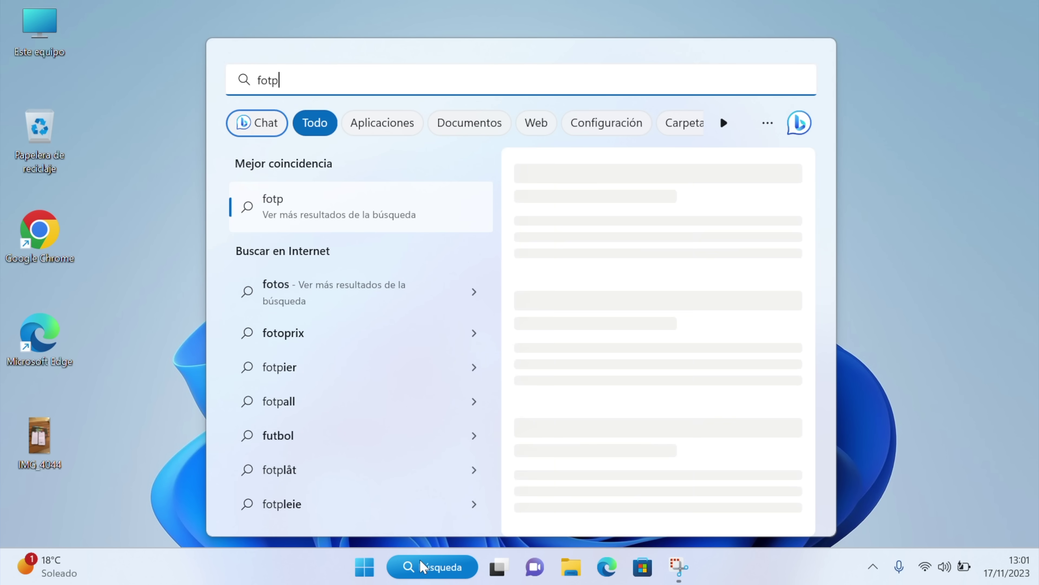
pyautogui.press('BackSpace')
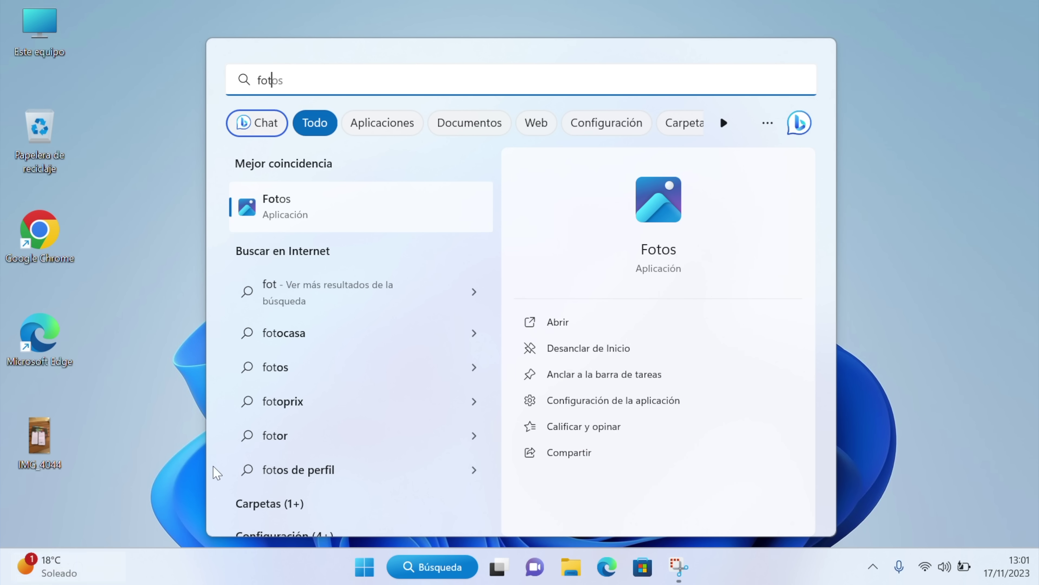
pyautogui.click(305, 202)
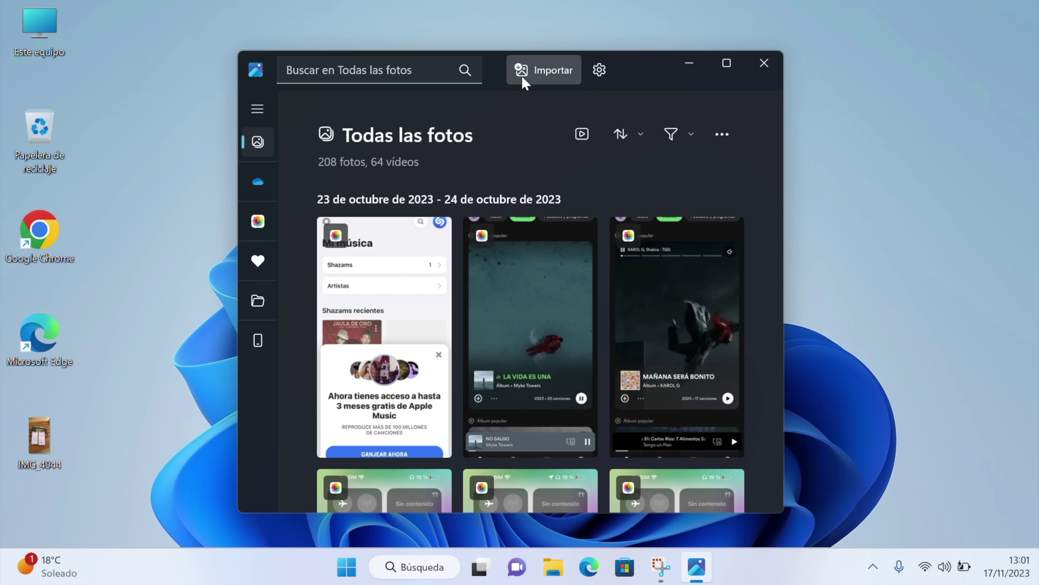
# Start an import in Fotos from the connected Apple iPhone and load its photos and videos.
pyautogui.click(536, 82)
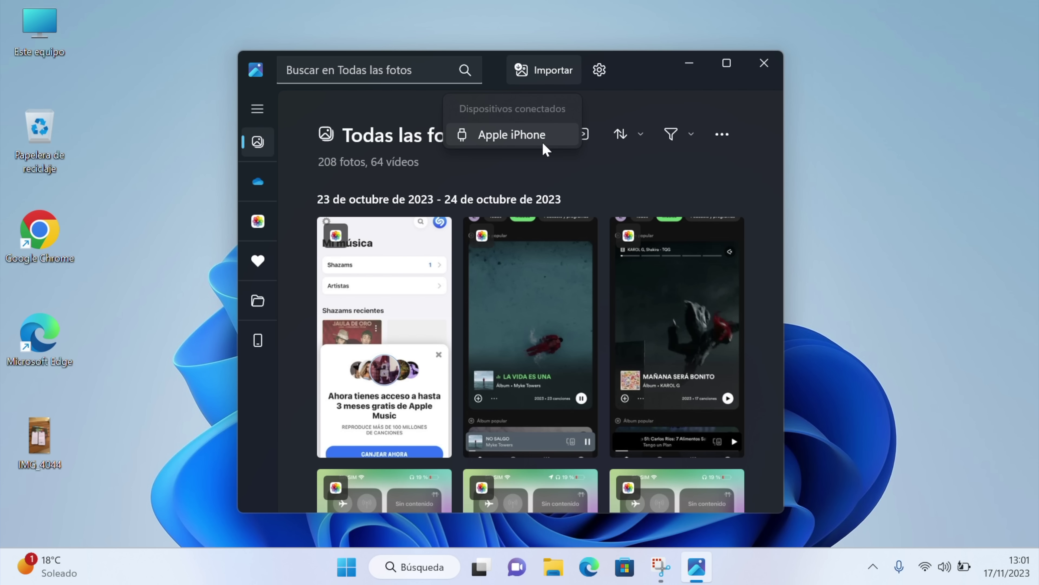
pyautogui.click(526, 137)
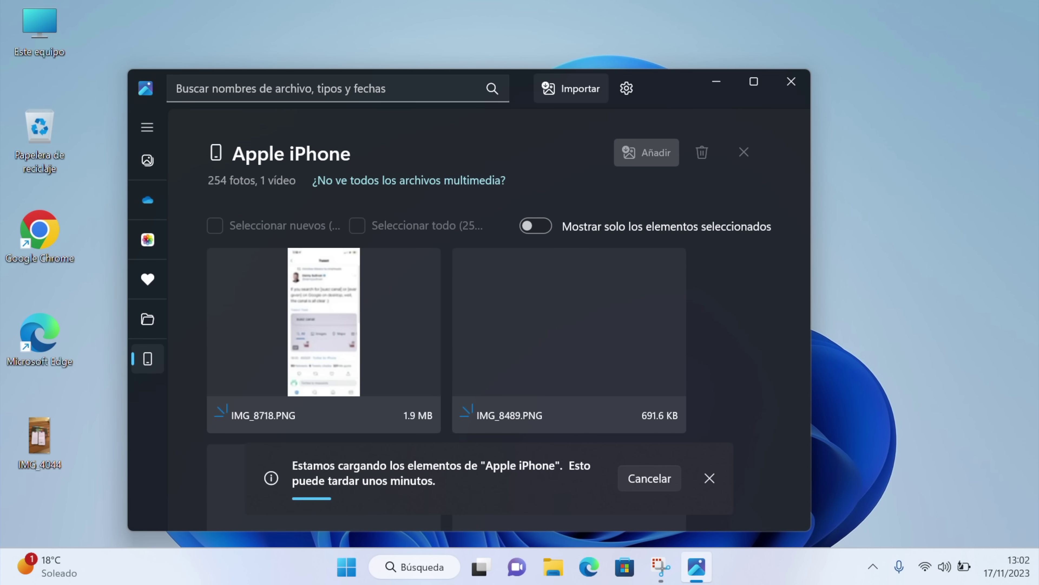
pyautogui.moveTo(613, 76); pyautogui.dragTo(640, 65)
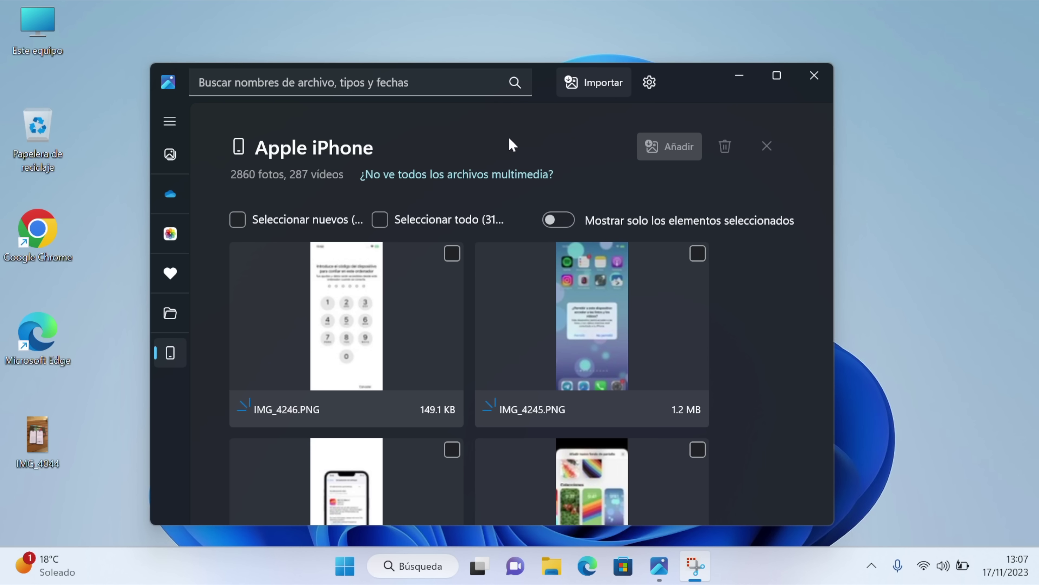
pyautogui.click(403, 282)
pyautogui.click(559, 273)
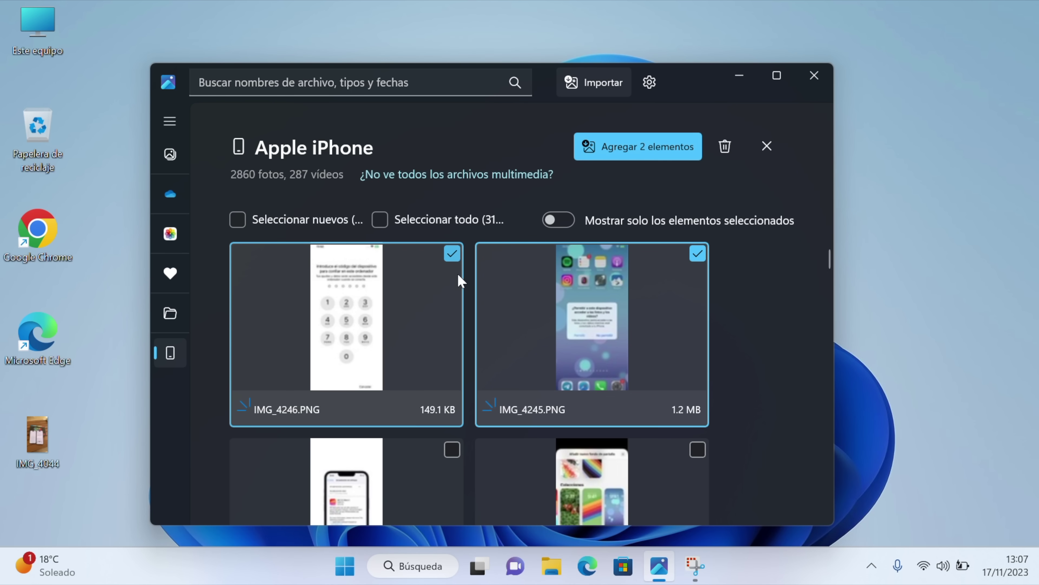
pyautogui.click(607, 291)
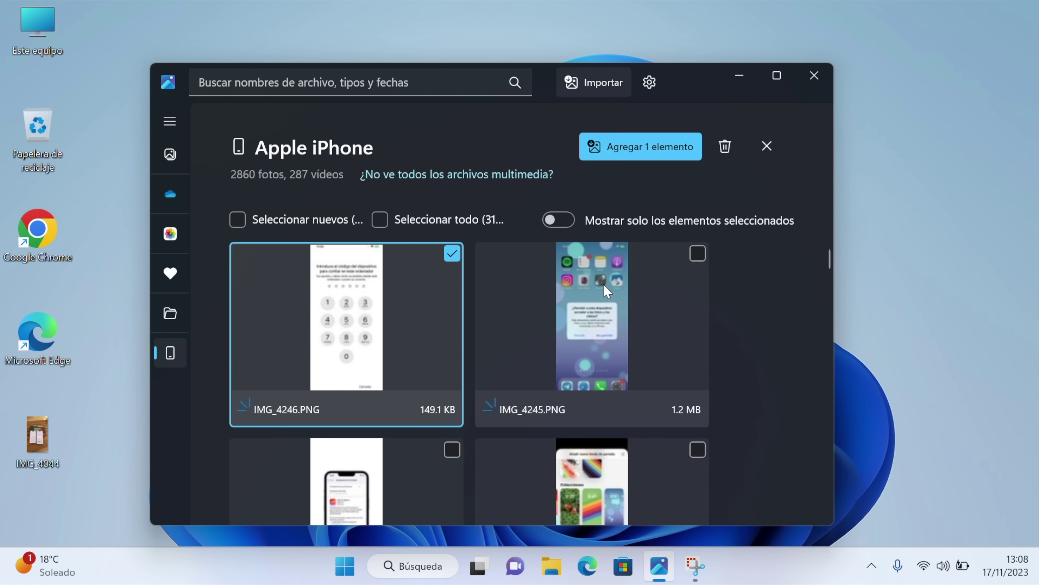
pyautogui.click(412, 291)
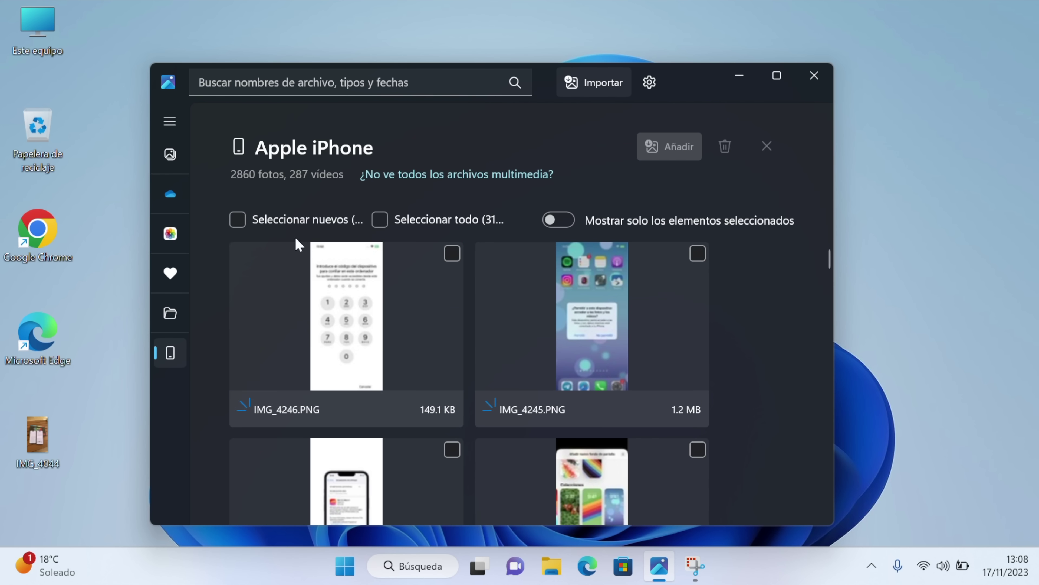
pyautogui.click(377, 224)
pyautogui.click(381, 222)
# Select the iPhone photos IMG_4236.PNG and IMG_4242.PNG for import.
pyautogui.scroll(-2, 394, 282)
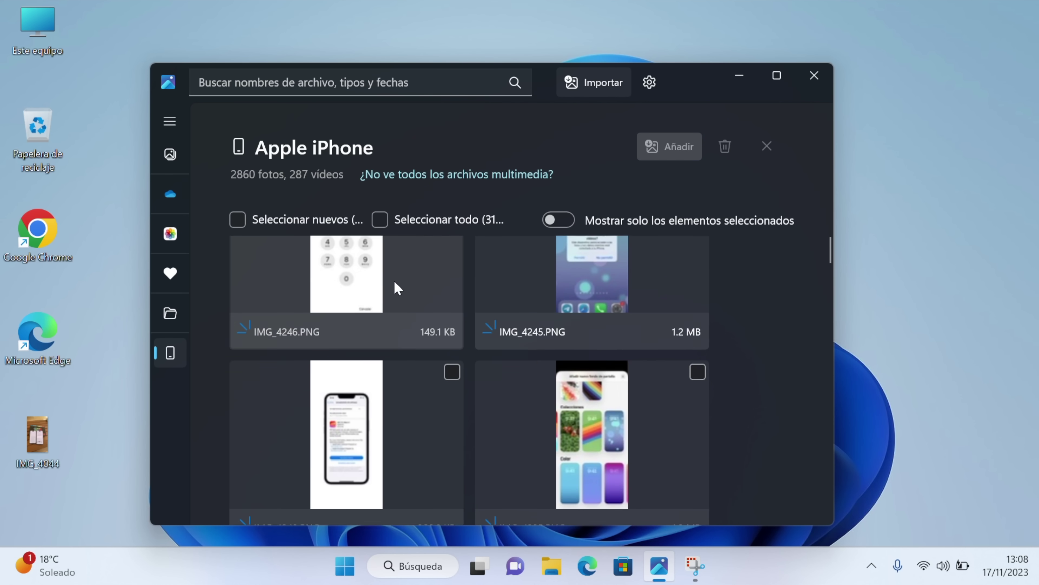
pyautogui.scroll(-10, 397, 287)
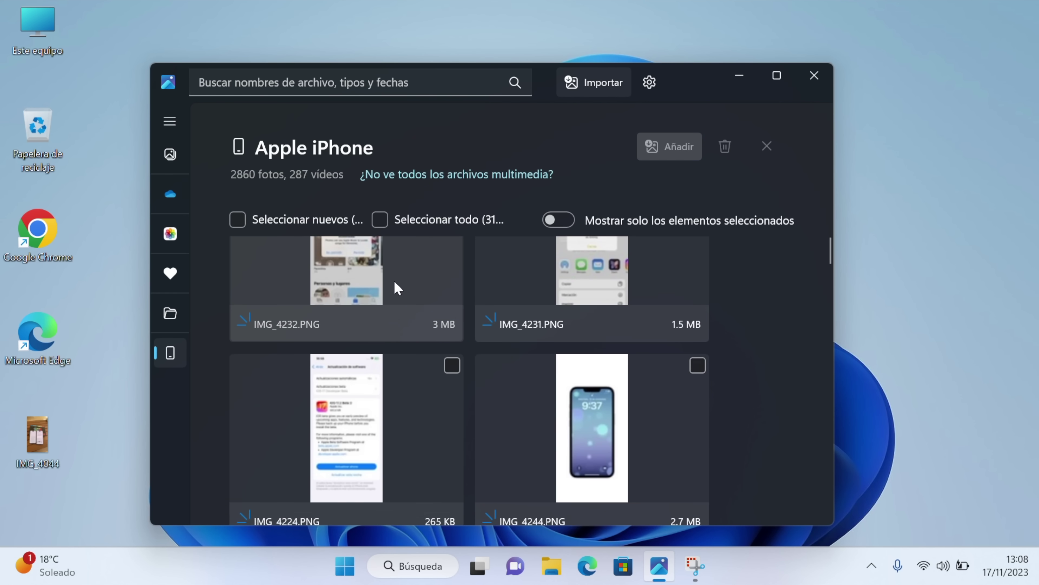
pyautogui.scroll(-5, 397, 287)
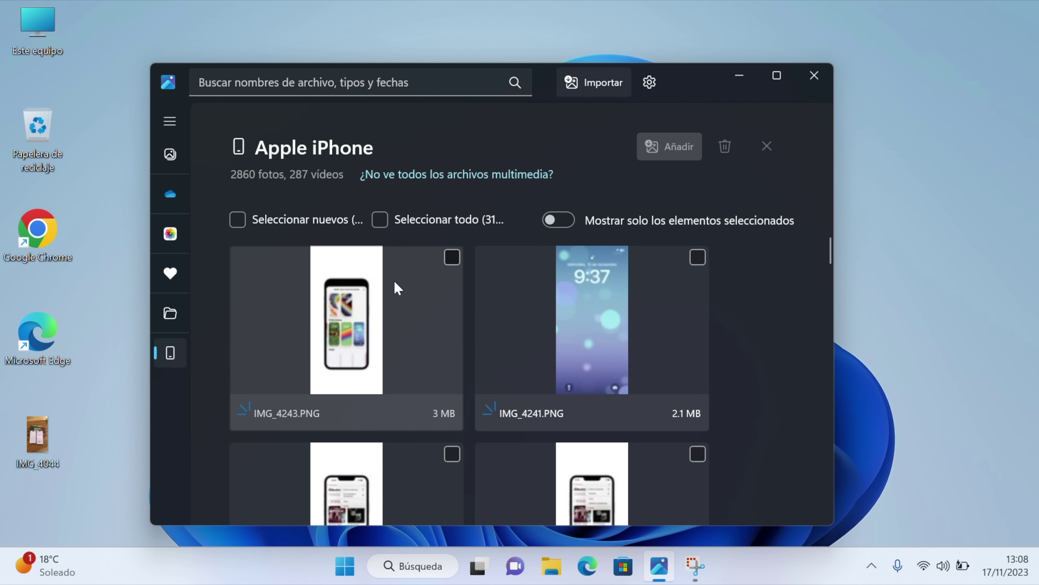
pyautogui.scroll(-5, 397, 288)
pyautogui.scroll(-1, 395, 287)
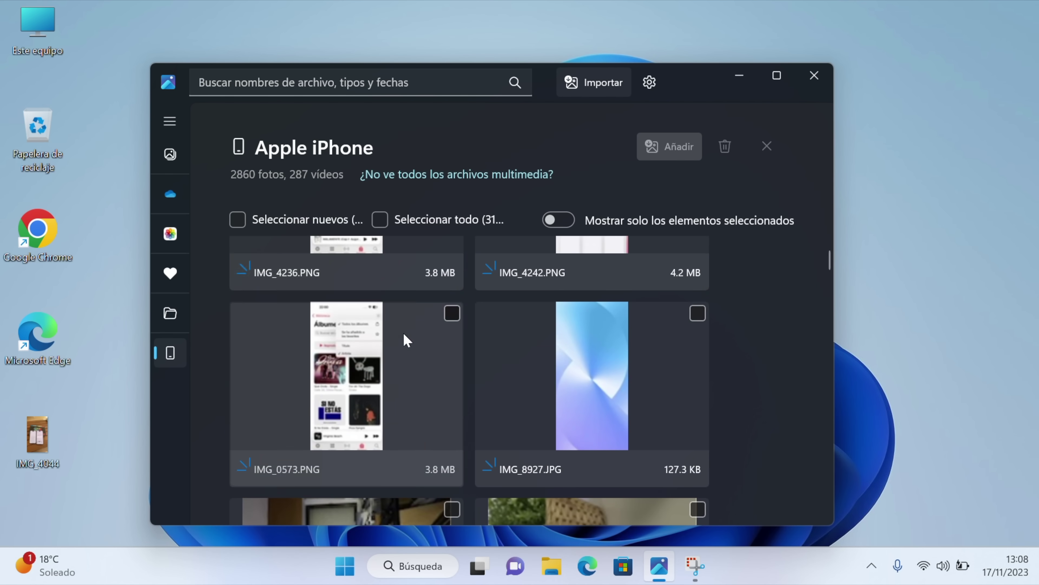
pyautogui.scroll(2, 405, 340)
pyautogui.click(437, 379)
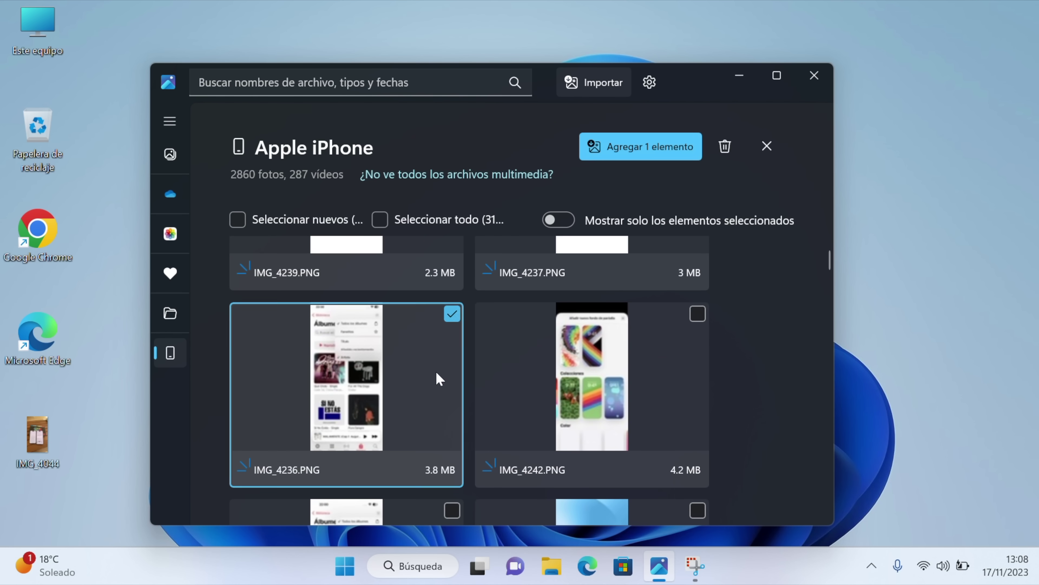
pyautogui.click(591, 368)
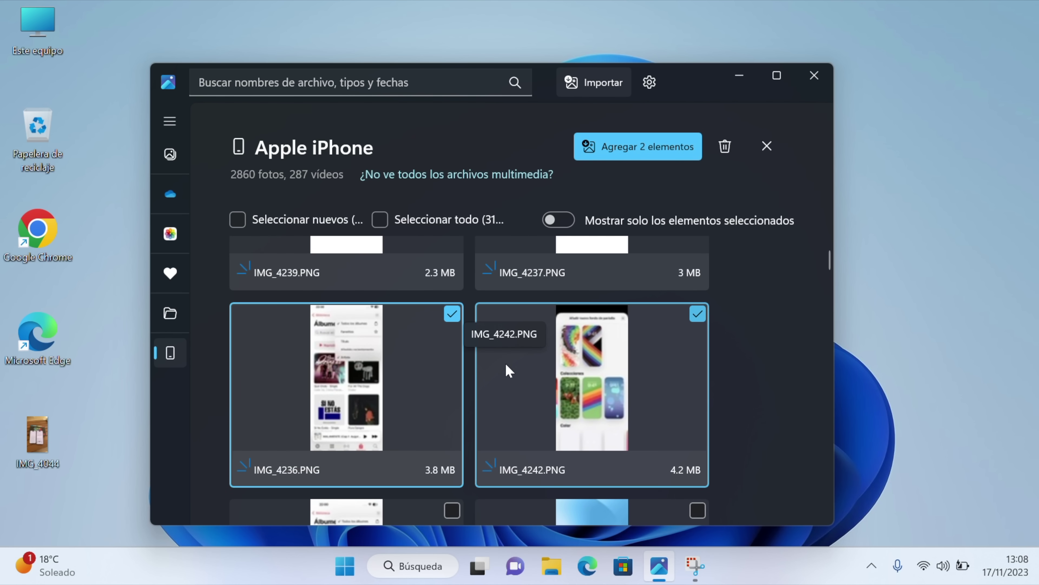
pyautogui.scroll(-1, 508, 382)
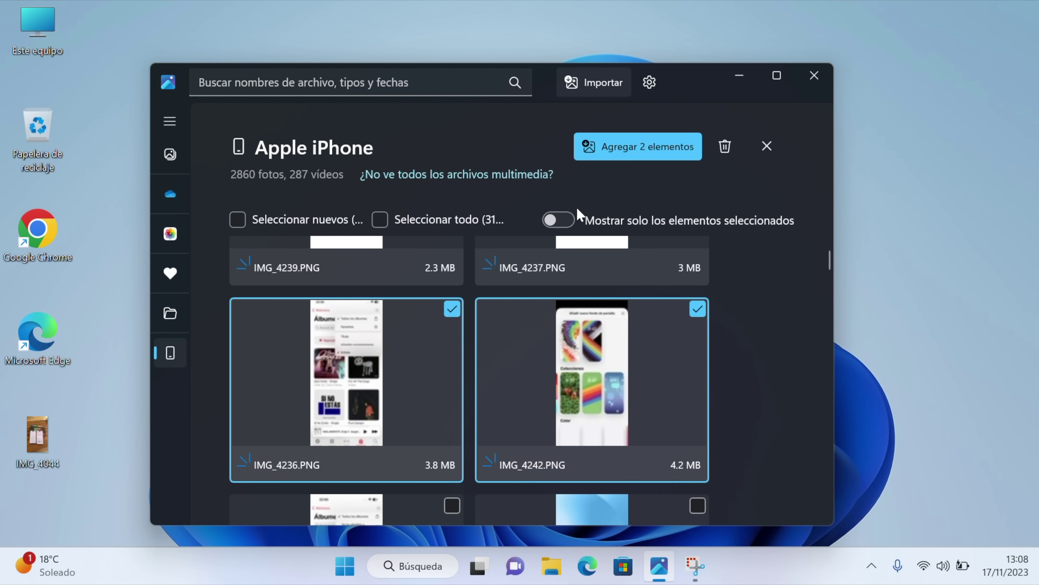
# Import the two selected photos into the Saved Pictures folder under Imágenes.
pyautogui.click(625, 151)
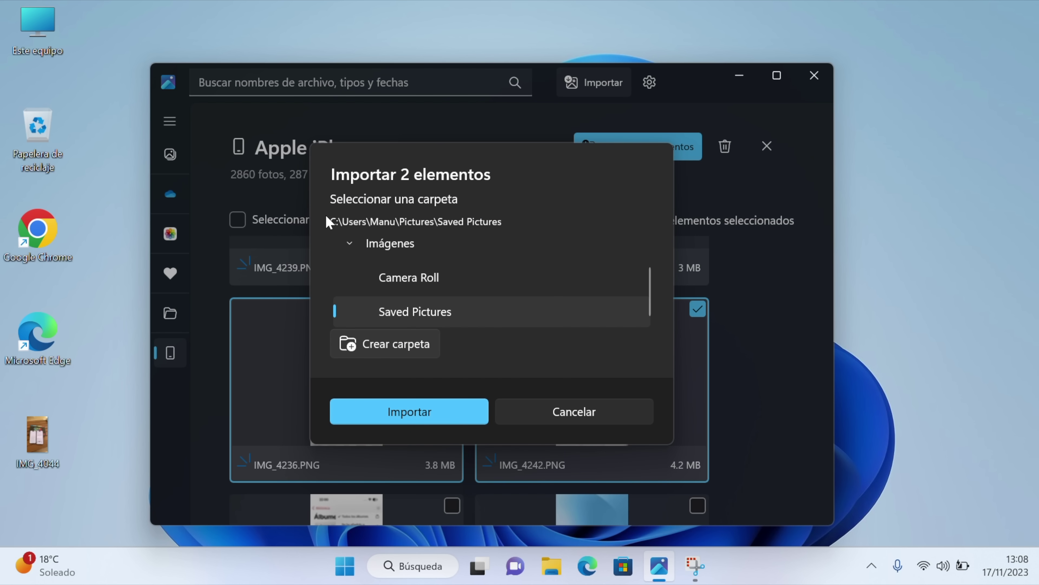
pyautogui.click(348, 246)
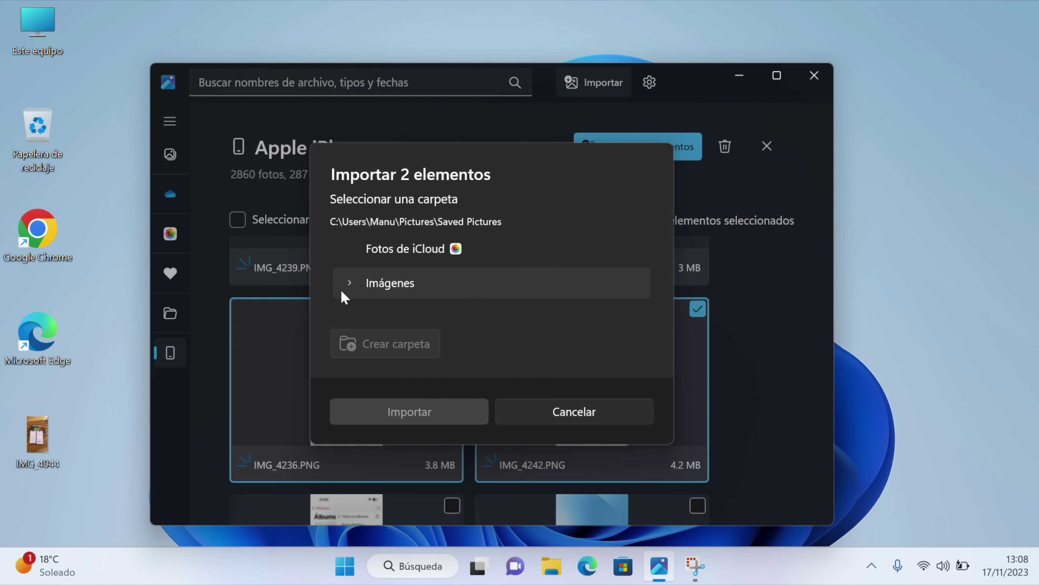
pyautogui.click(352, 286)
pyautogui.scroll(-1, 383, 297)
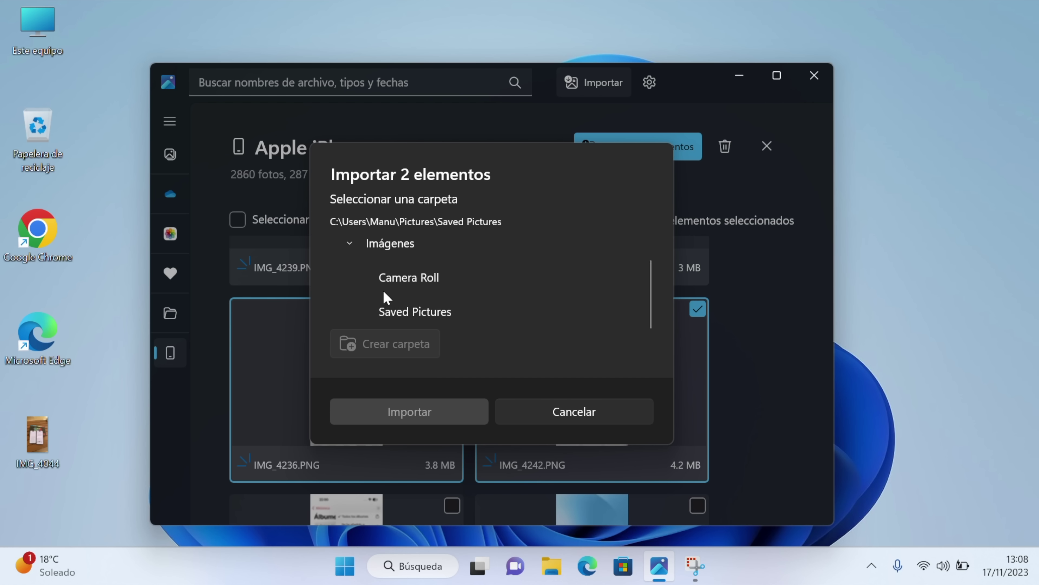
pyautogui.click(406, 312)
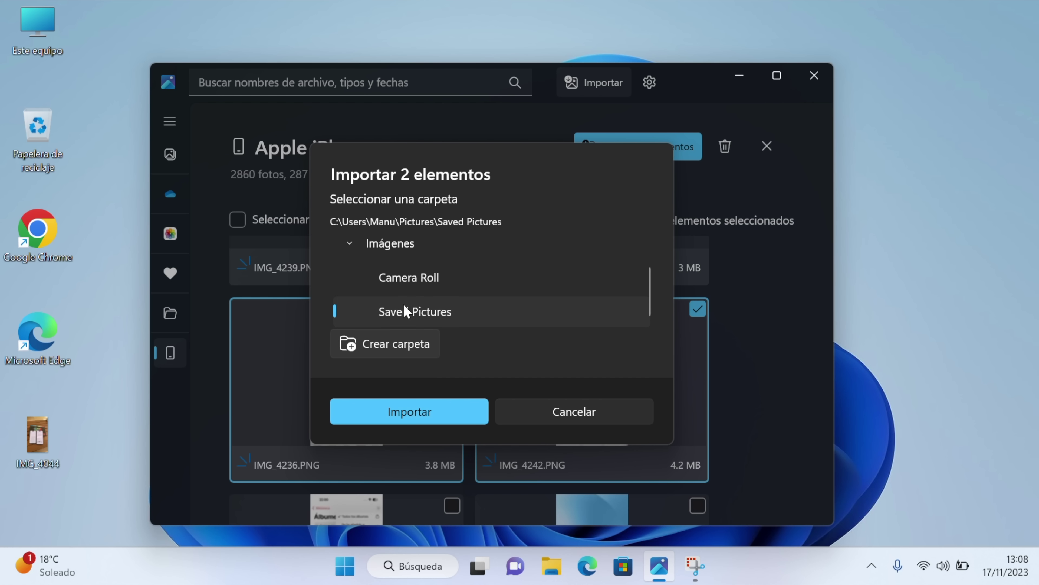
pyautogui.click(378, 336)
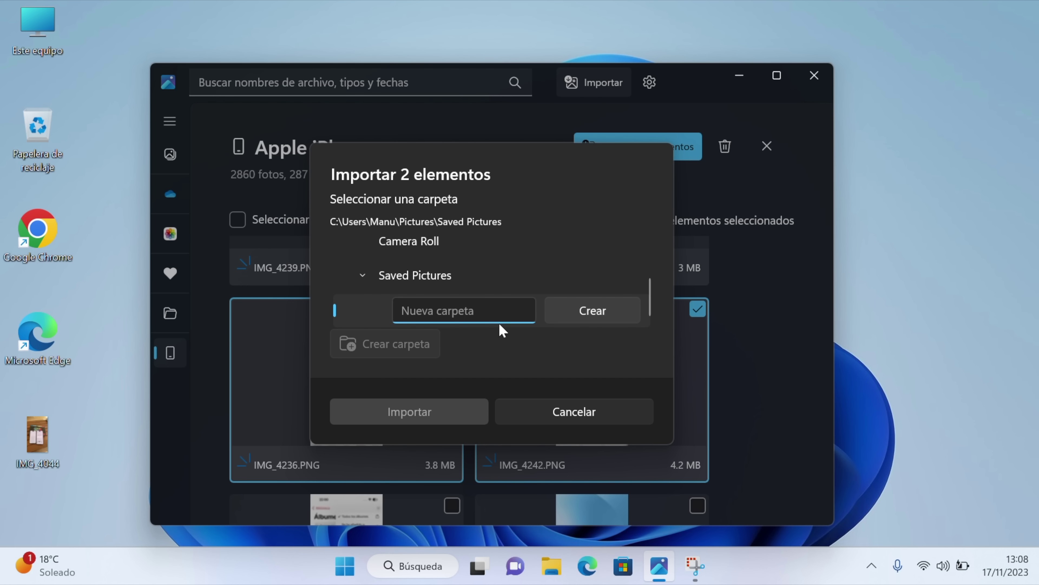
pyautogui.click(395, 278)
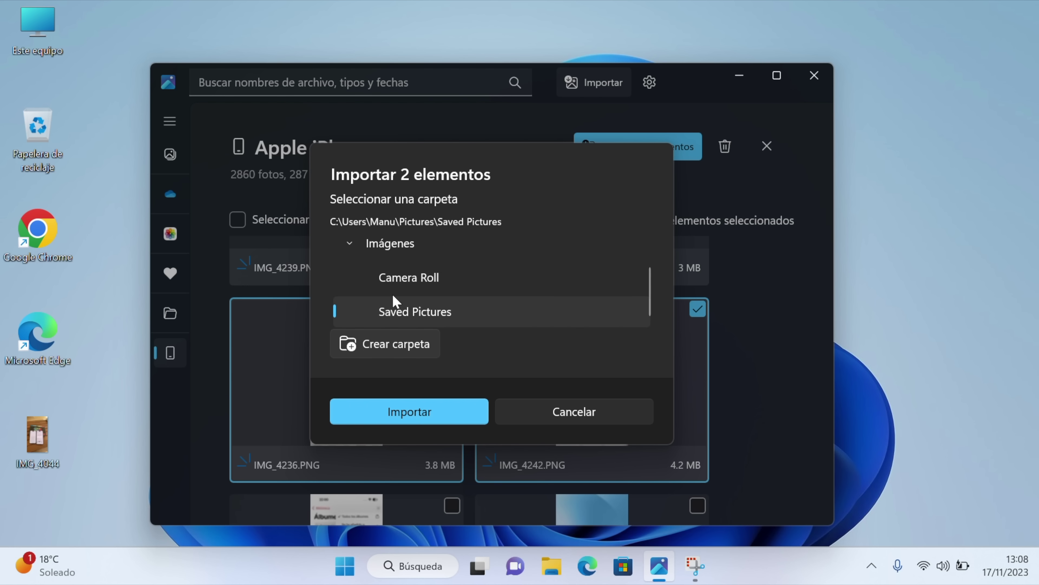
pyautogui.click(442, 412)
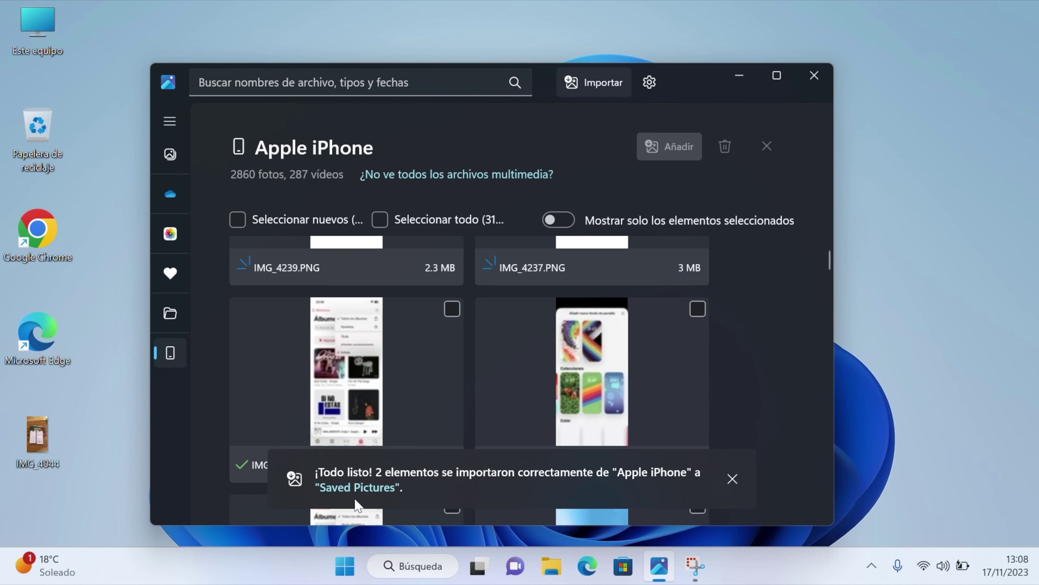
# Open the Saved Pictures destination folder and check the imported images IMG_4236 and IMG_4242.
pyautogui.click(391, 488)
pyautogui.doubleClick(588, 217)
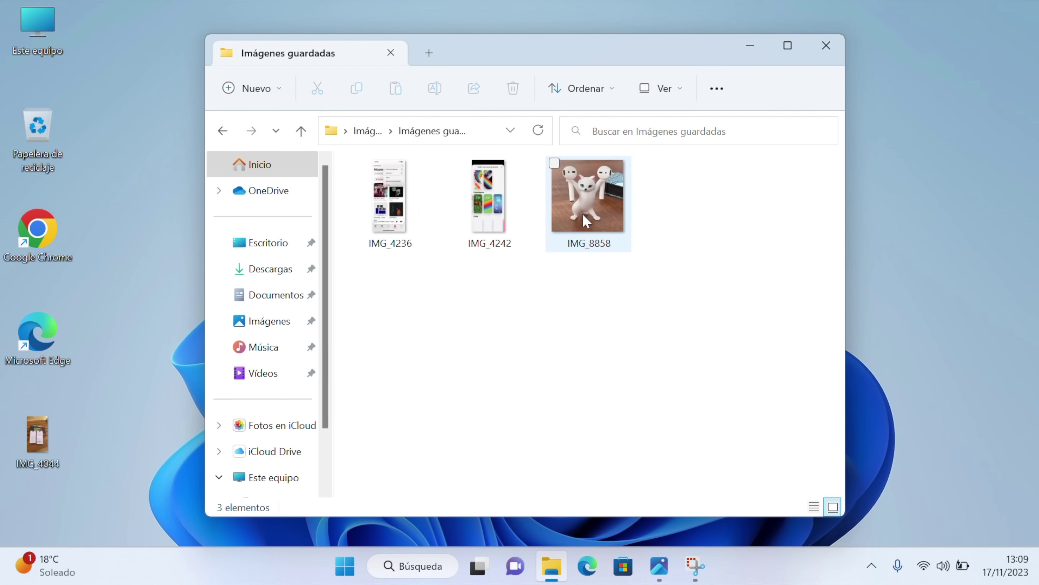
pyautogui.click(387, 223)
pyautogui.click(503, 212)
pyautogui.moveTo(389, 221); pyautogui.dragTo(473, 216)
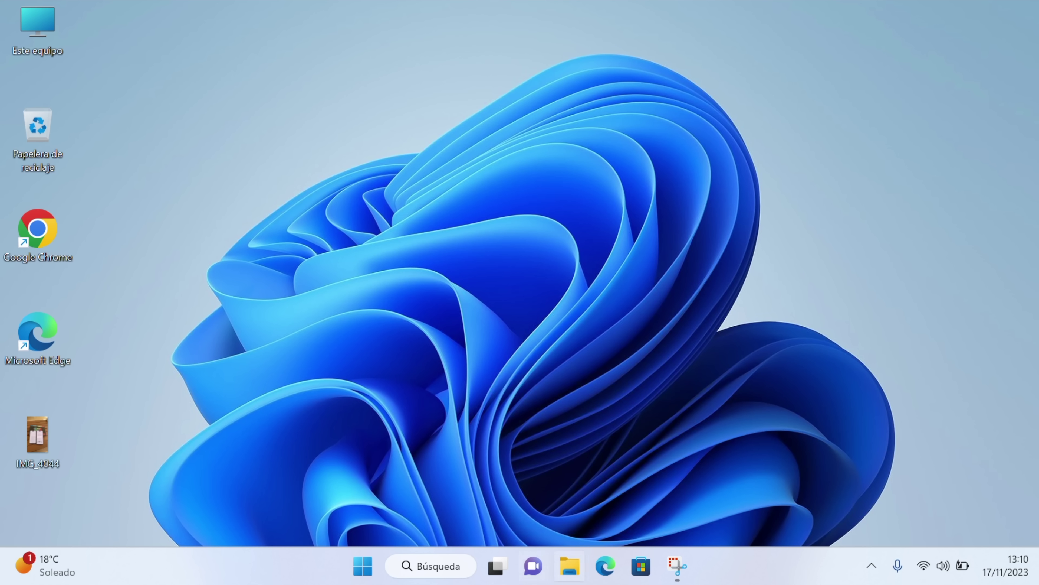
# Switch to File Explorer and open the Internal Storage of the Apple iPhone under Este equipo.
pyautogui.click(564, 563)
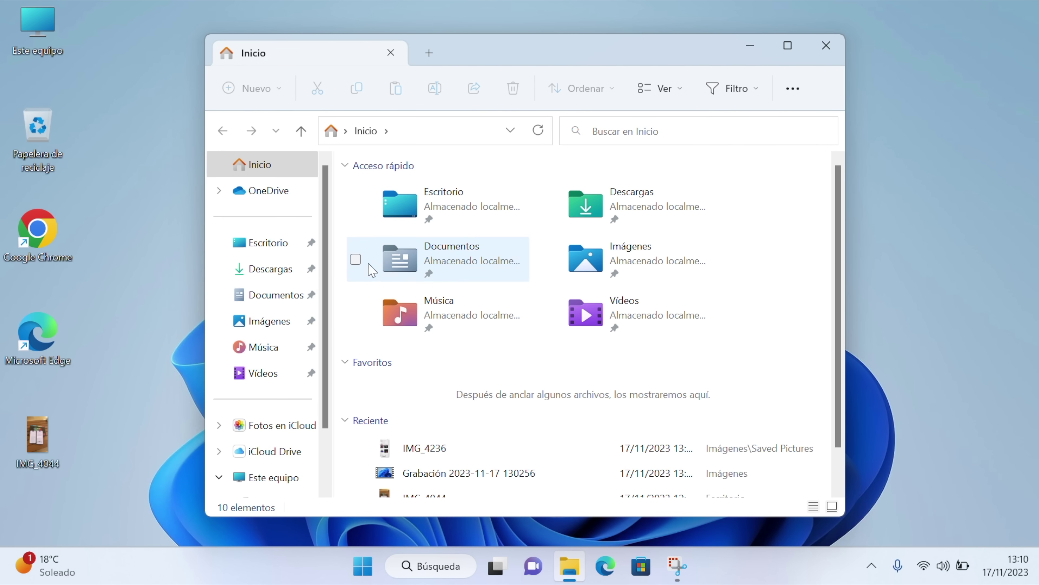
pyautogui.scroll(-1, 270, 410)
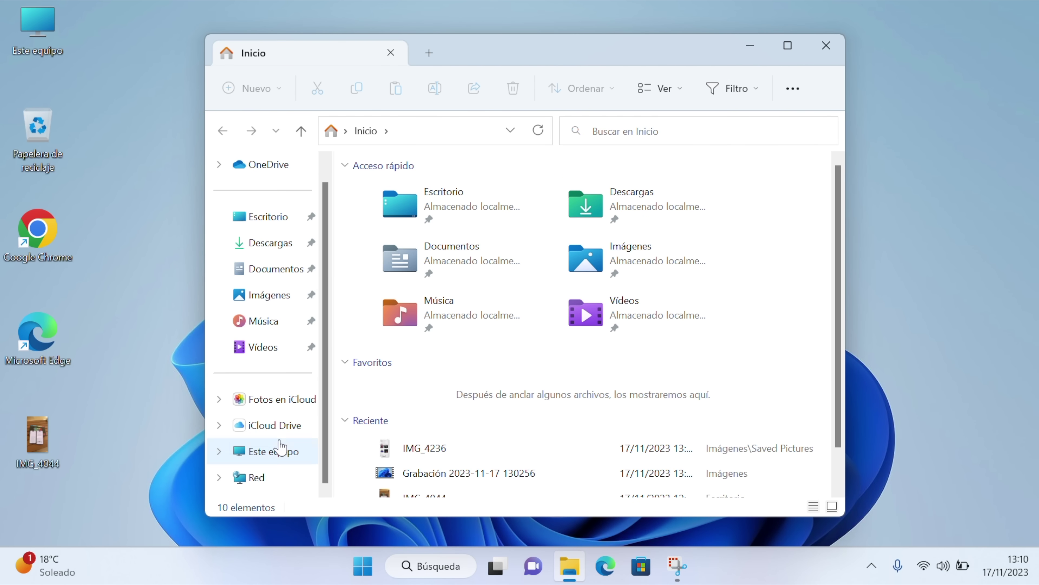
pyautogui.click(219, 452)
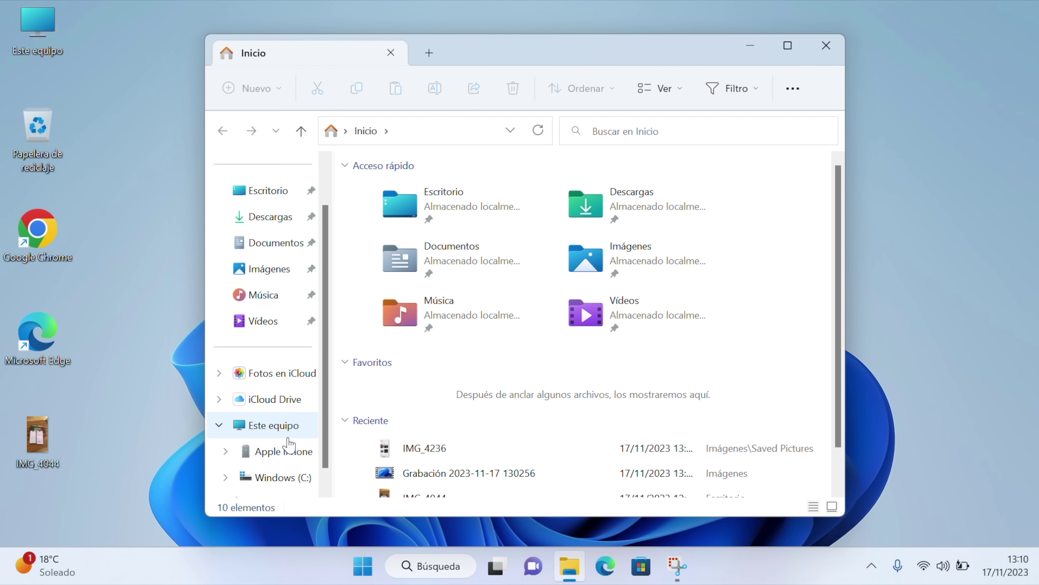
pyautogui.click(268, 464)
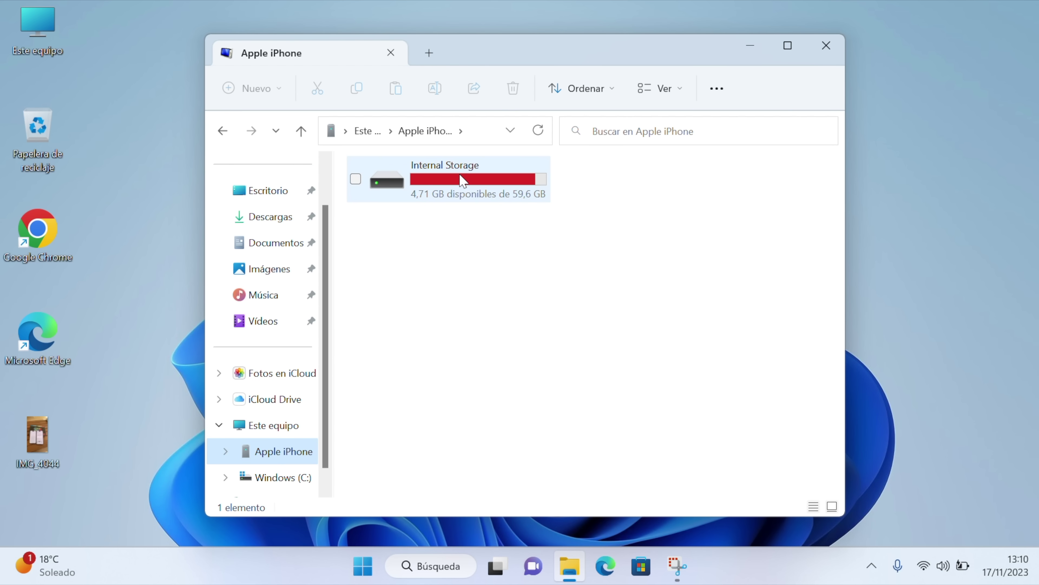
pyautogui.doubleClick(462, 180)
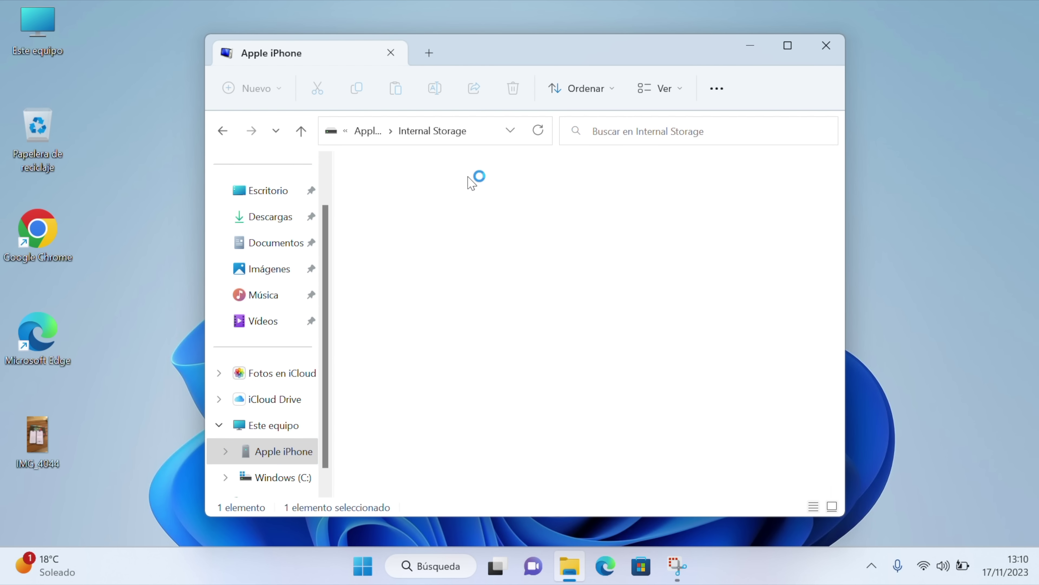
# Open the 202303__ folder in the iPhone's Internal Storage.
pyautogui.scroll(-2, 478, 279)
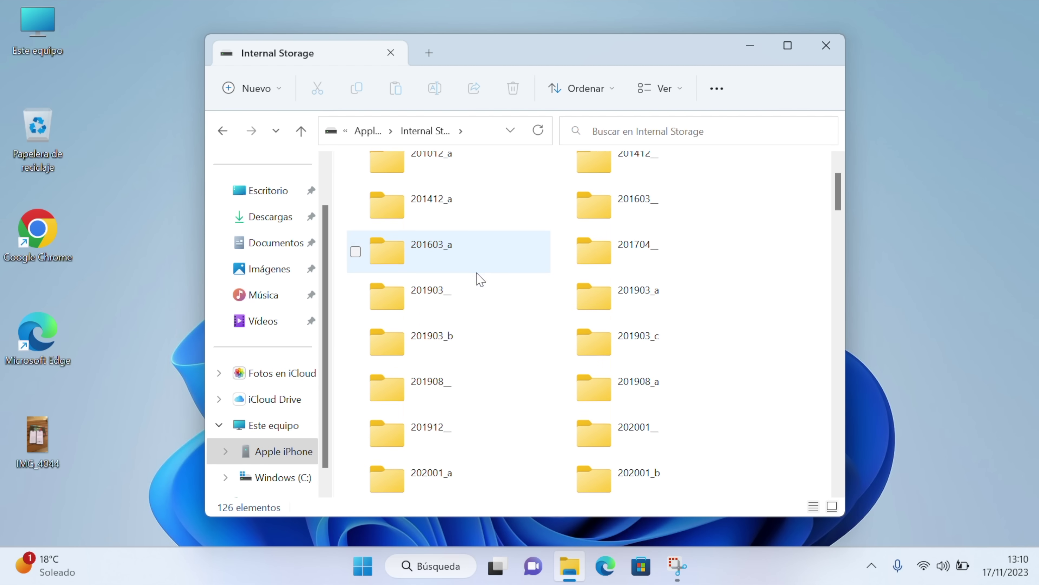
pyautogui.scroll(-10, 480, 279)
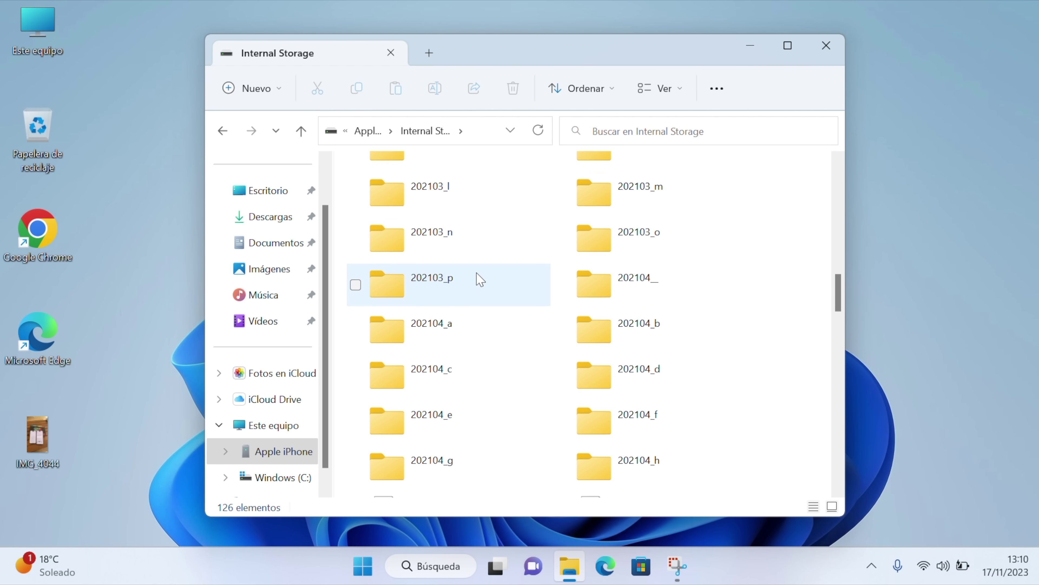
pyautogui.scroll(-10, 480, 280)
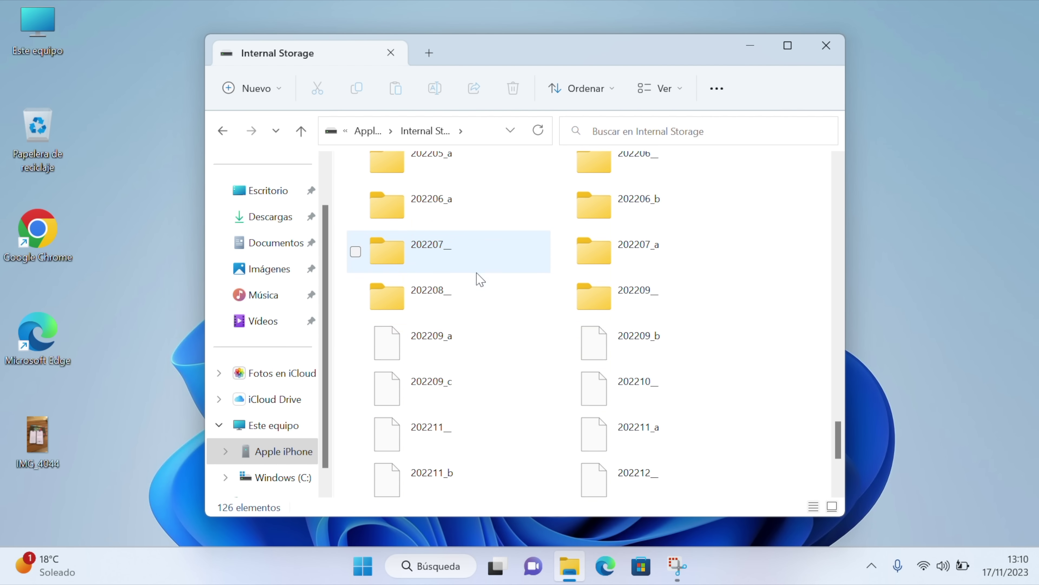
pyautogui.scroll(-1, 480, 280)
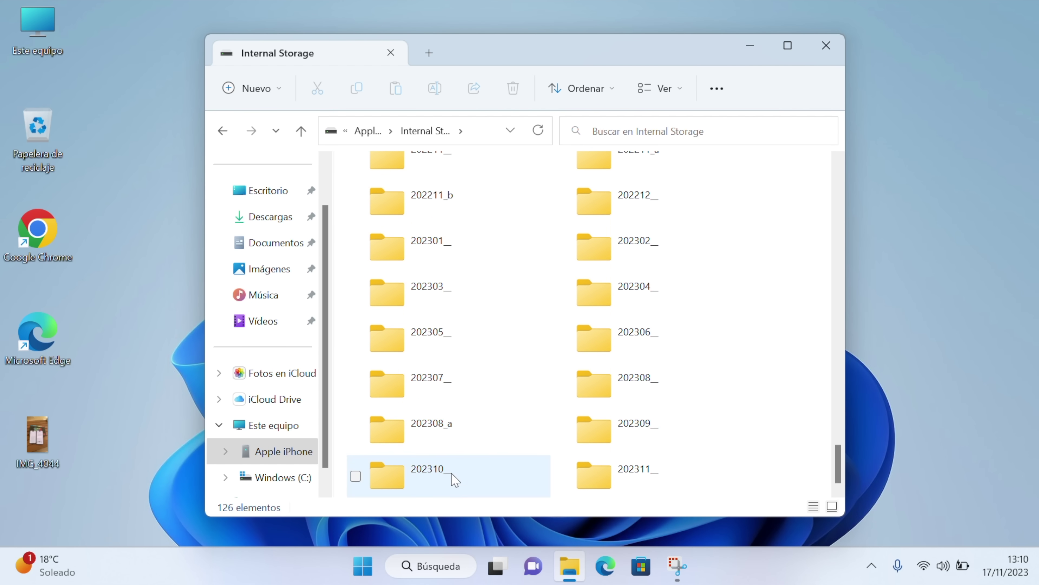
pyautogui.doubleClick(471, 301)
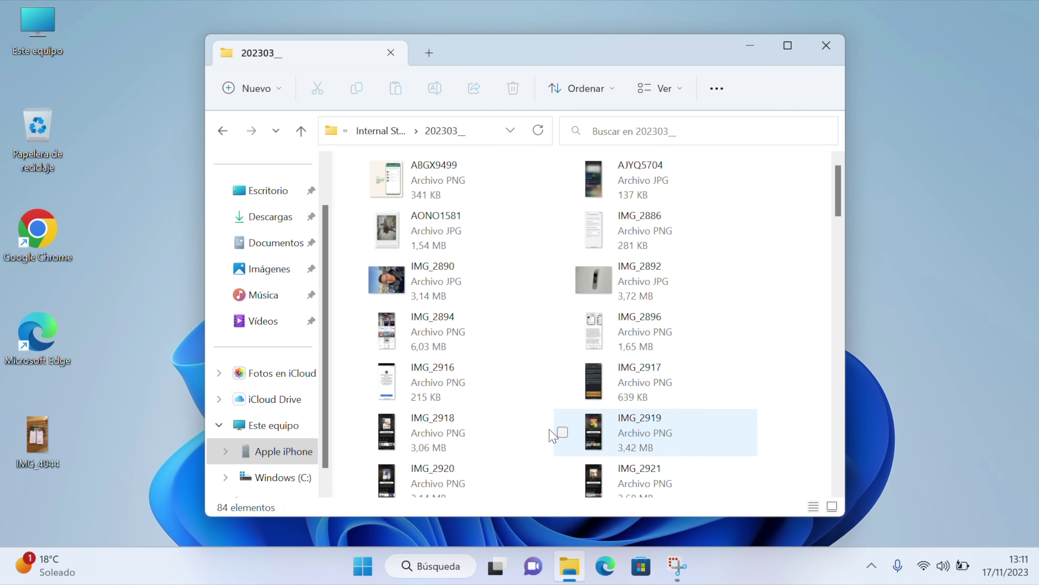
# Copy the photos ABGX9499, AJYQ5704 and IMG_2886 from the 202303__ folder to the desktop.
pyautogui.click(462, 186)
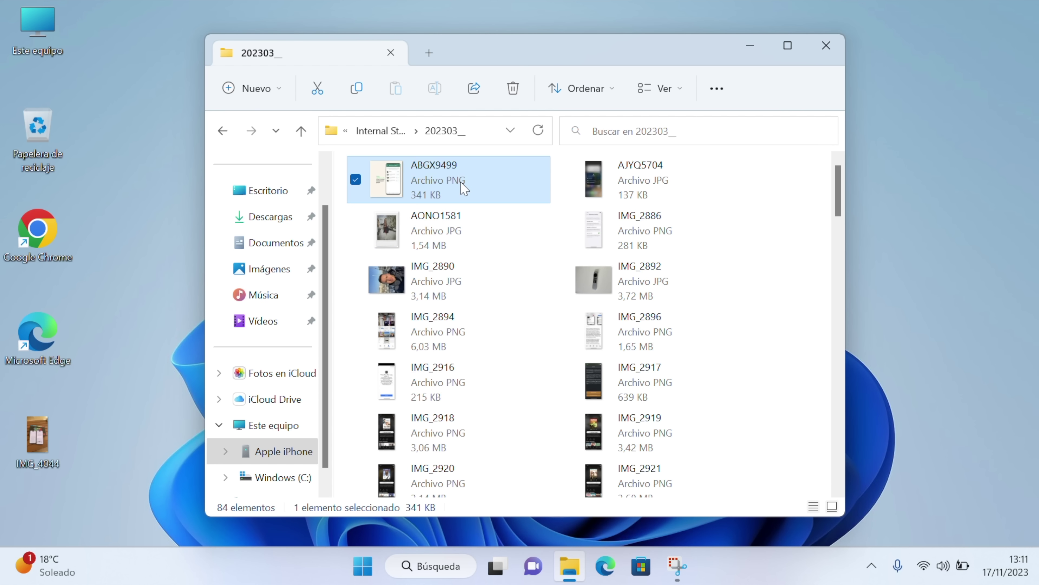
pyautogui.keyDown('ctrl'); pyautogui.click(639, 229); pyautogui.keyUp('ctrl')
pyautogui.keyDown('ctrl'); pyautogui.click(653, 174); pyautogui.keyUp('ctrl')
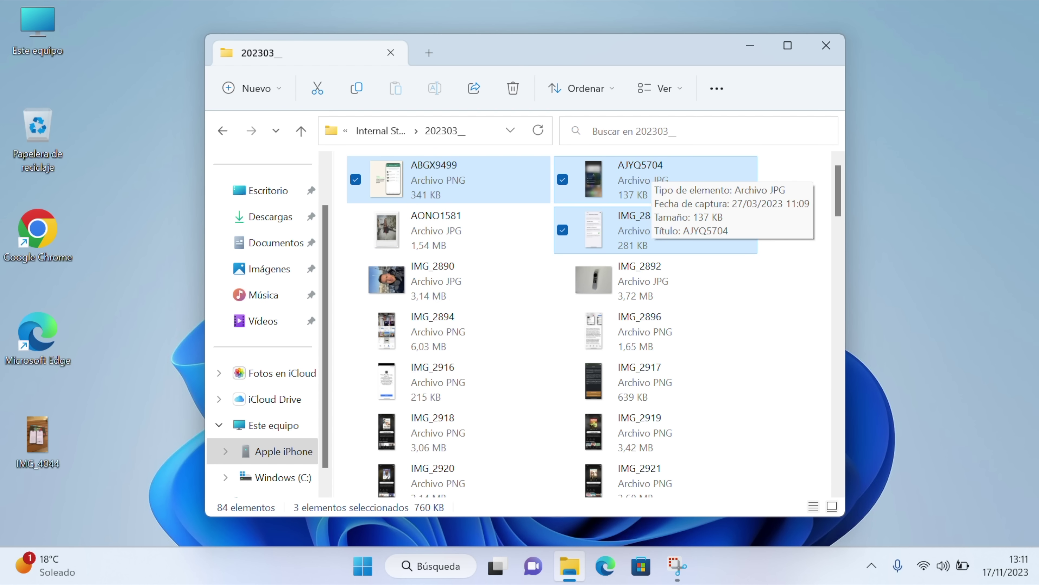
pyautogui.moveTo(639, 181); pyautogui.dragTo(921, 227)
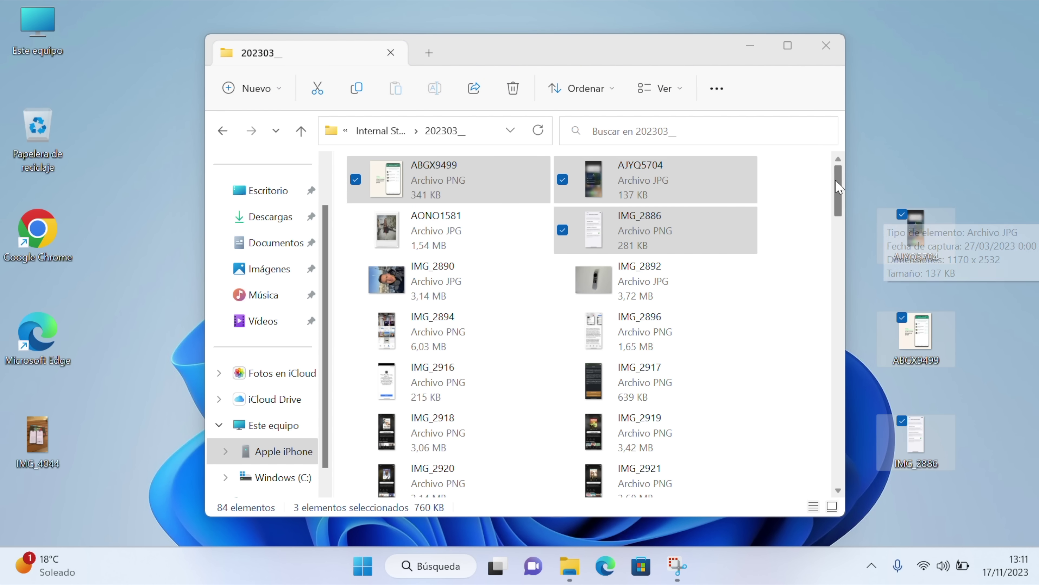
# Return to Internal Storage, look over the other month folders and close the window.
pyautogui.click(497, 296)
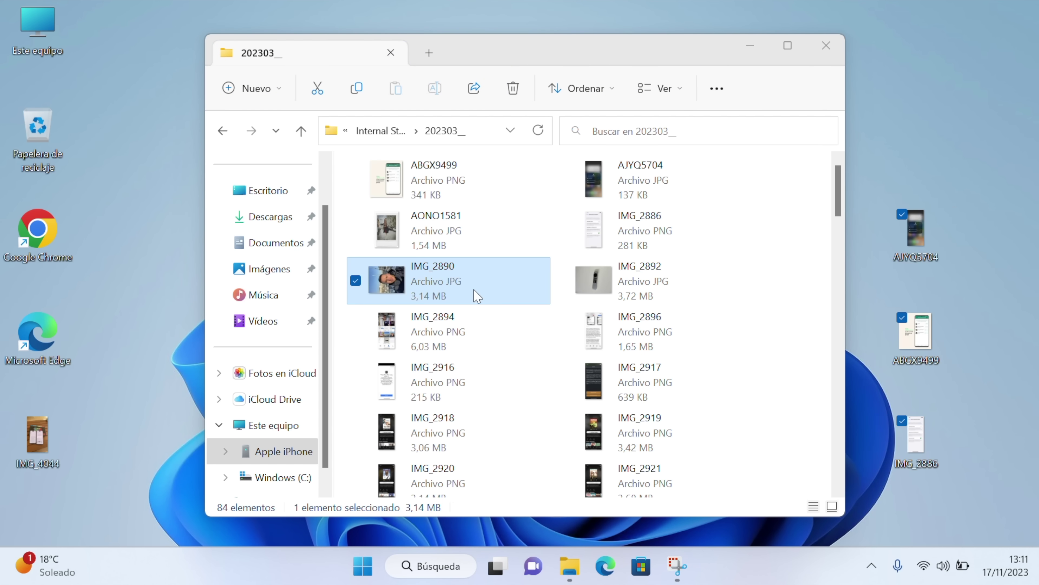
pyautogui.scroll(-1, 480, 341)
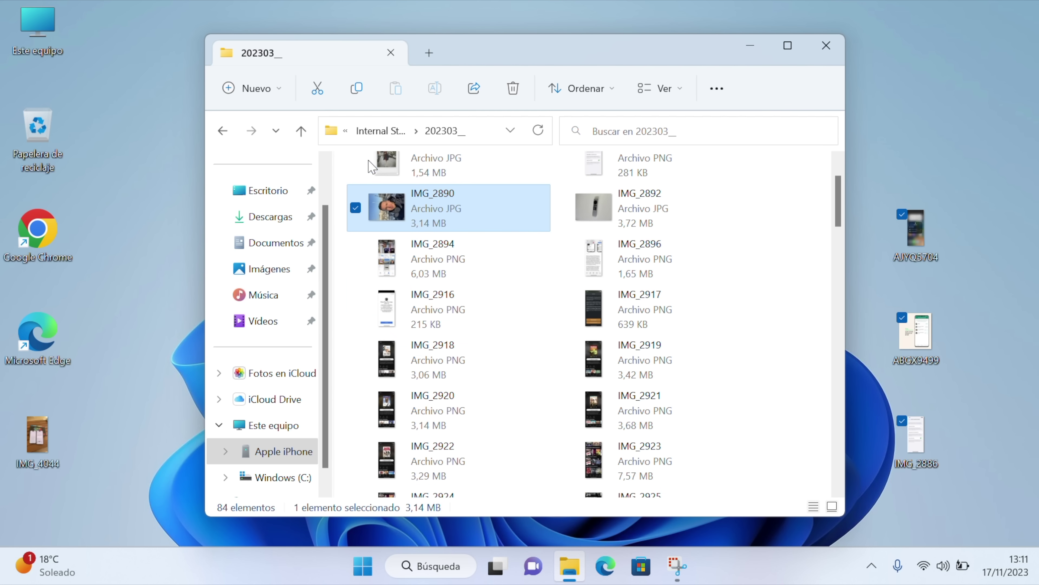
pyautogui.click(380, 131)
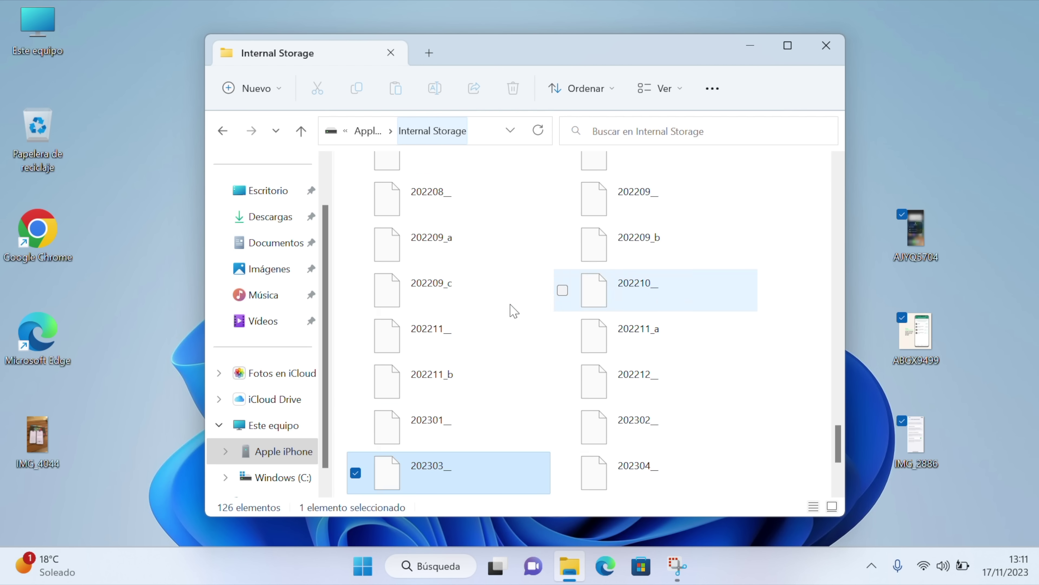
pyautogui.scroll(-3, 492, 332)
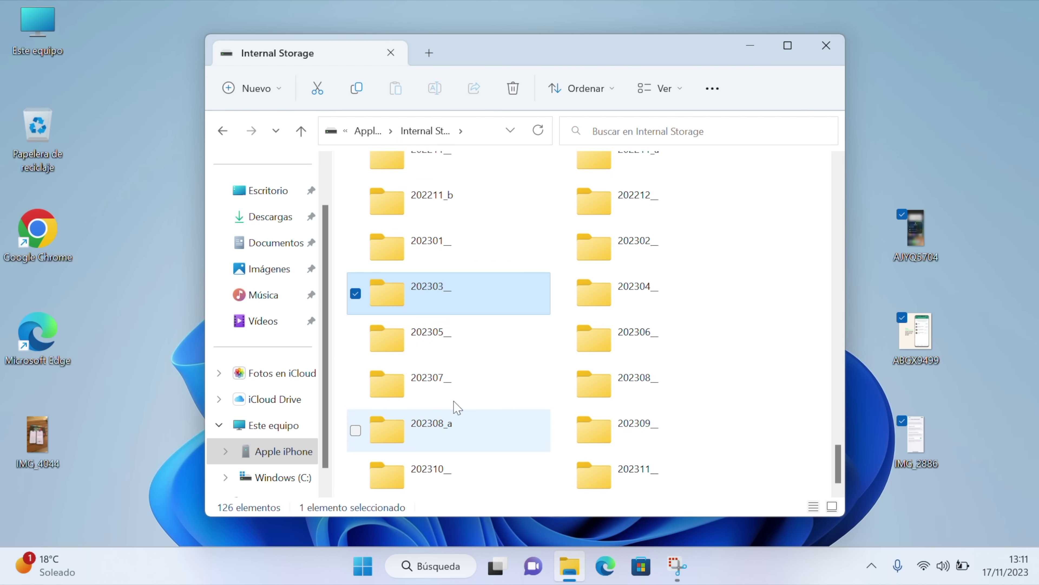
pyautogui.click(826, 45)
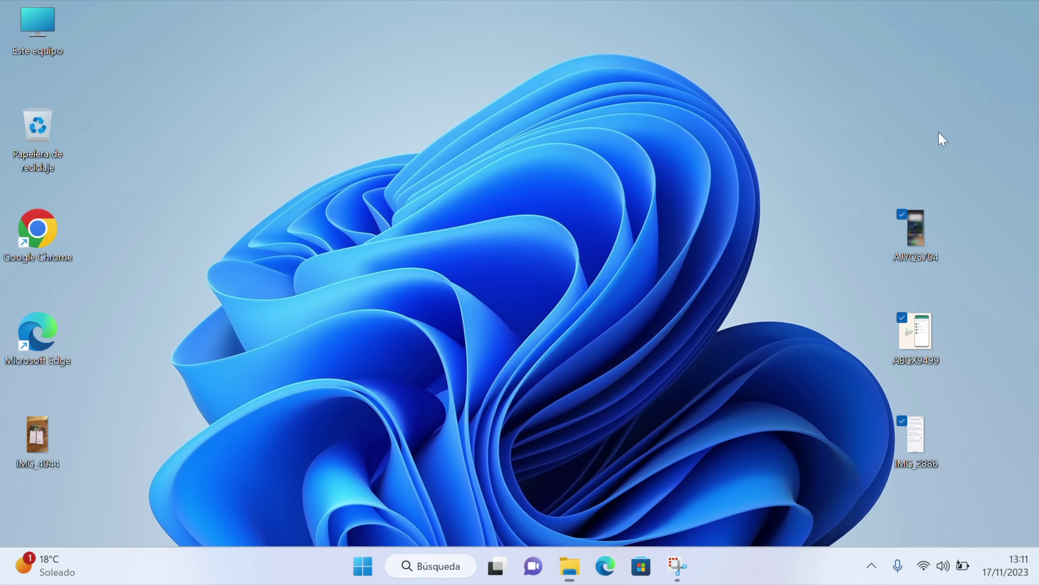
# Open the Imágenes guardadas folder inside Imágenes.
pyautogui.click(930, 146)
pyautogui.moveTo(831, 207); pyautogui.dragTo(954, 471)
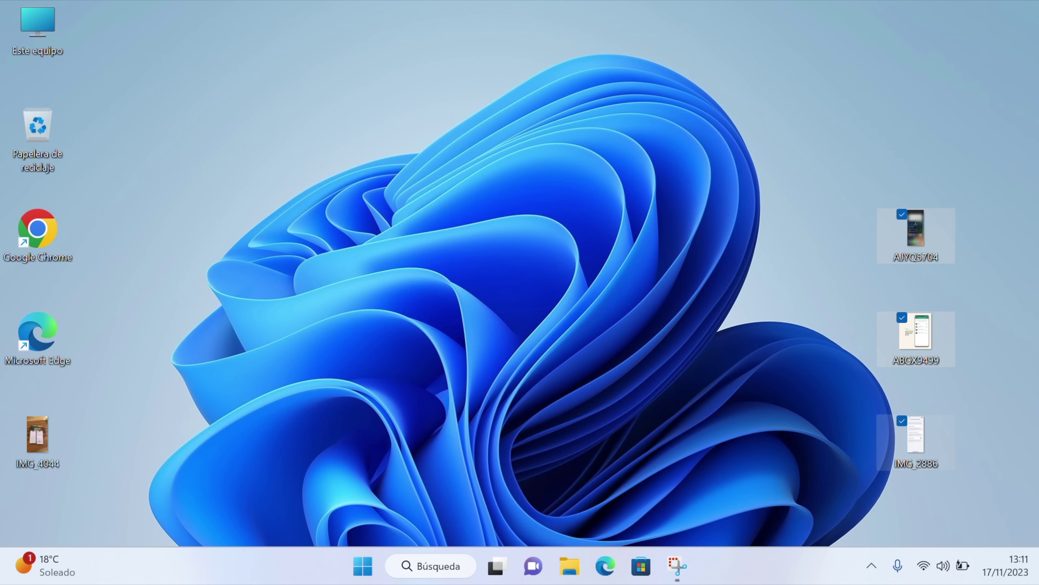
pyautogui.keyDown('ctrl'); pyautogui.click(37, 434); pyautogui.keyUp('ctrl')
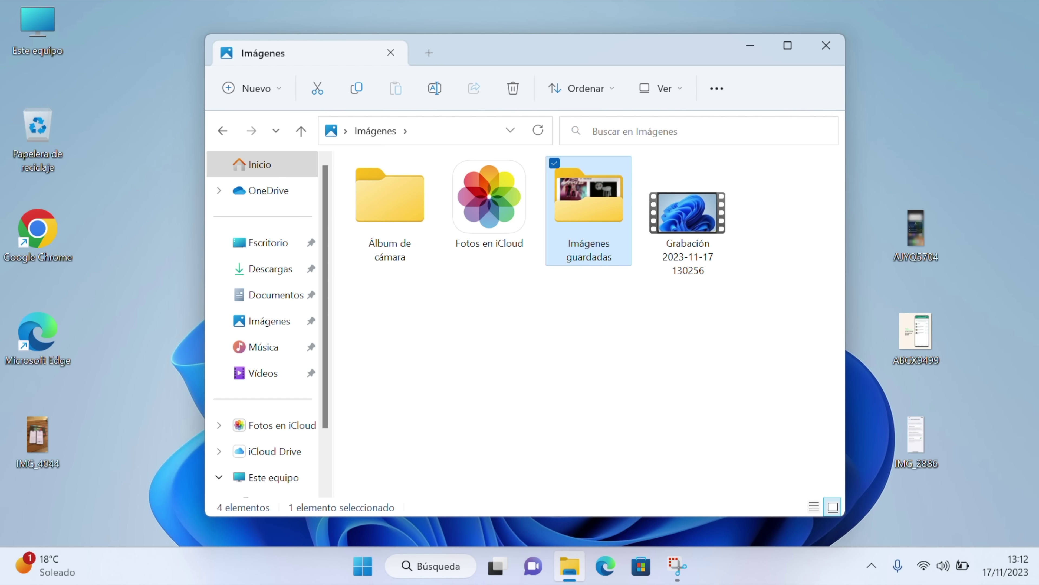
pyautogui.press('Return')
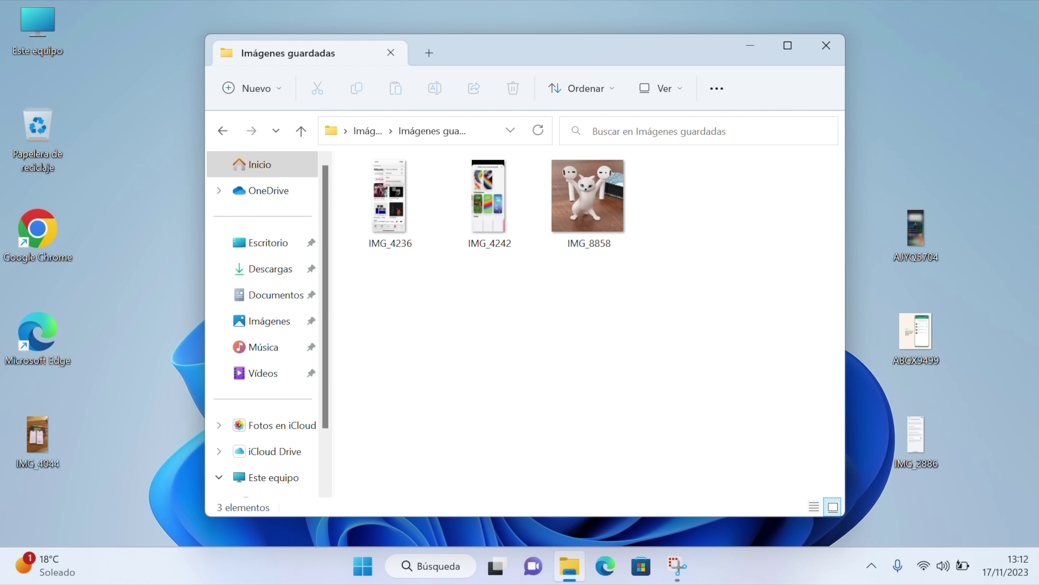
# Move the photos AJYQ5704, ABGX9499 and IMG_2886 from the desktop into Imágenes guardadas.
pyautogui.moveTo(967, 257); pyautogui.dragTo(876, 471)
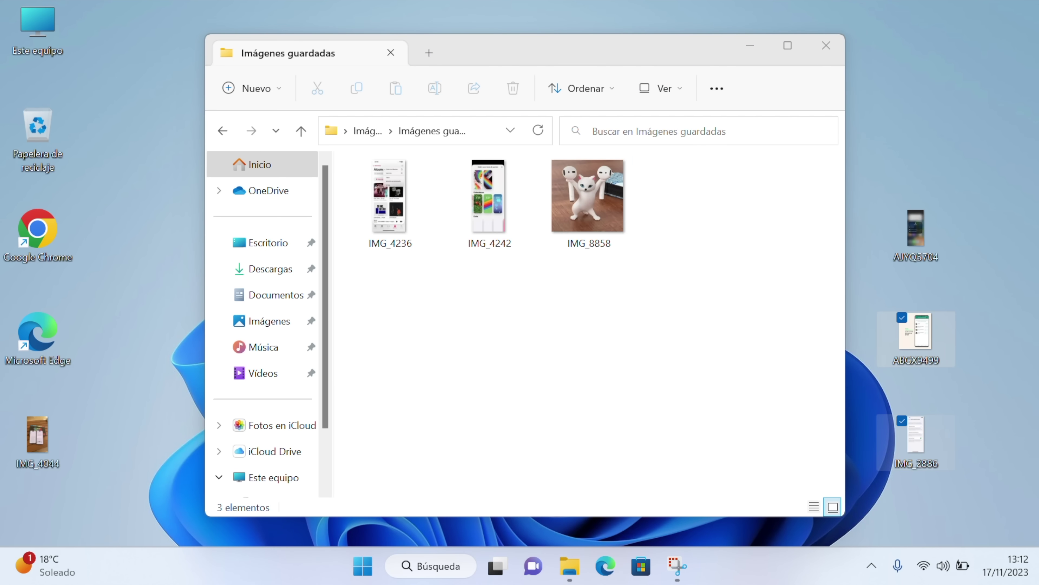
pyautogui.moveTo(969, 215); pyautogui.dragTo(875, 472)
pyautogui.moveTo(916, 437); pyautogui.dragTo(721, 330)
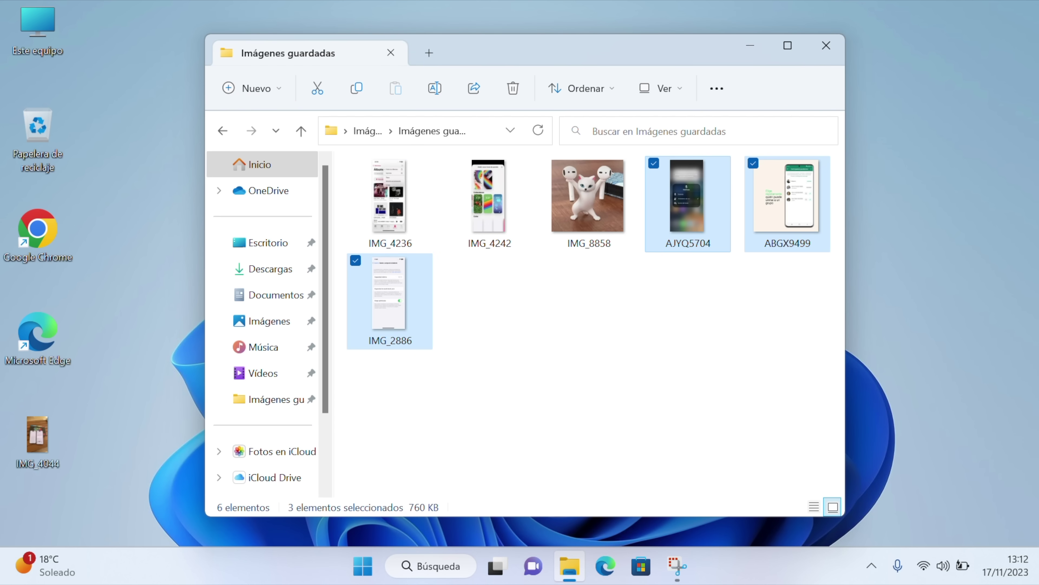
# Move IMG_4044 from the desktop into Imágenes guardadas and close the folder window.
pyautogui.moveTo(37, 435); pyautogui.dragTo(467, 346)
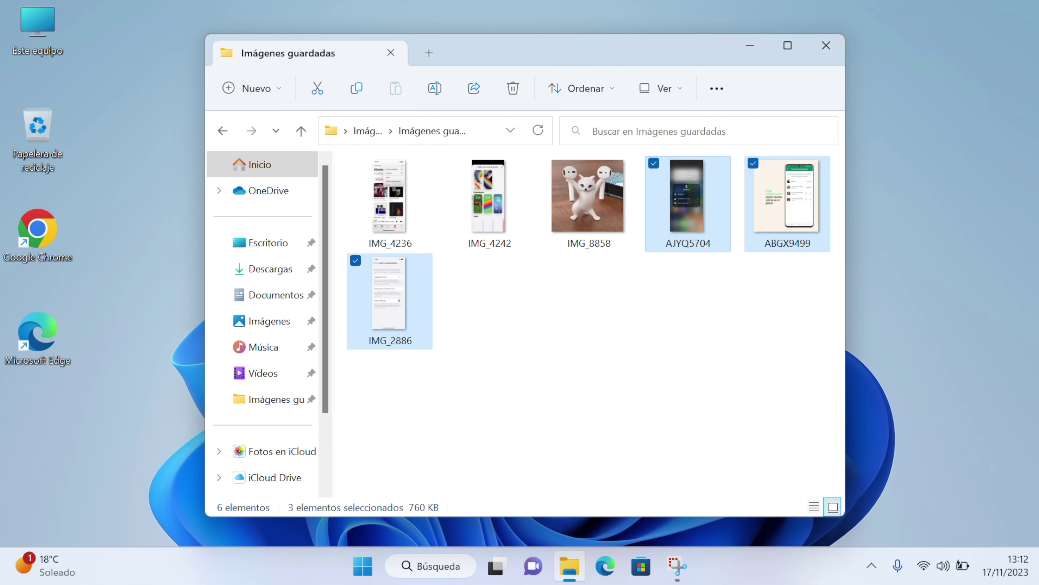
pyautogui.click(626, 351)
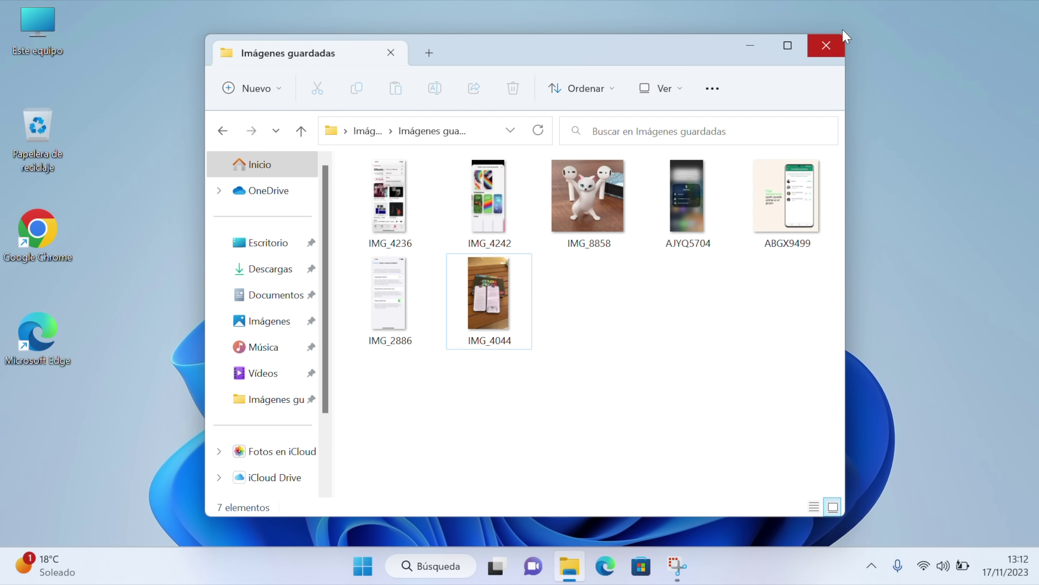
pyautogui.click(830, 37)
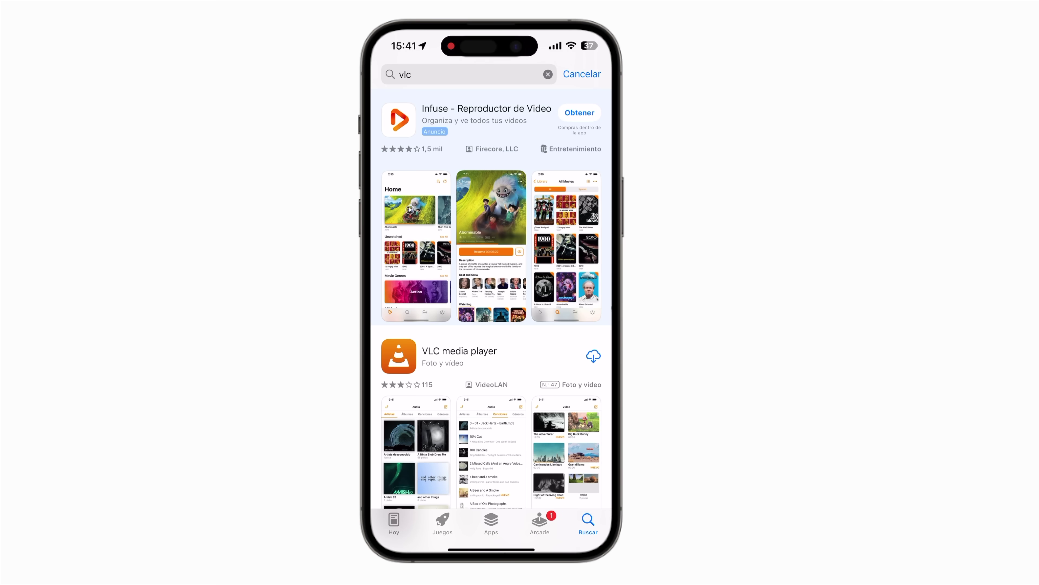
# Switch to the iPhone's App Store, view the VLC media player page and launch the app.
pyautogui.click(446, 352)
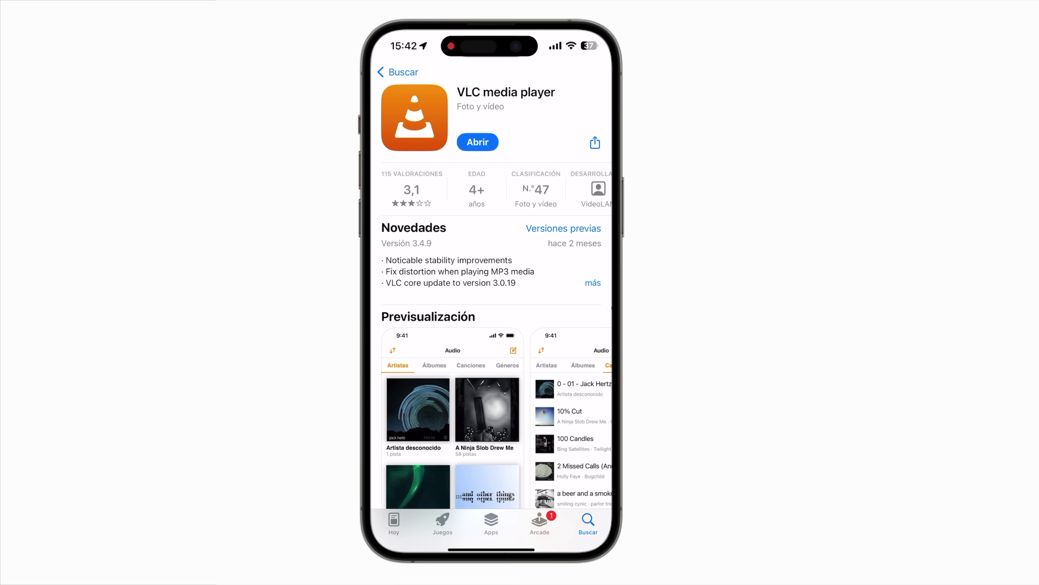
pyautogui.click(477, 142)
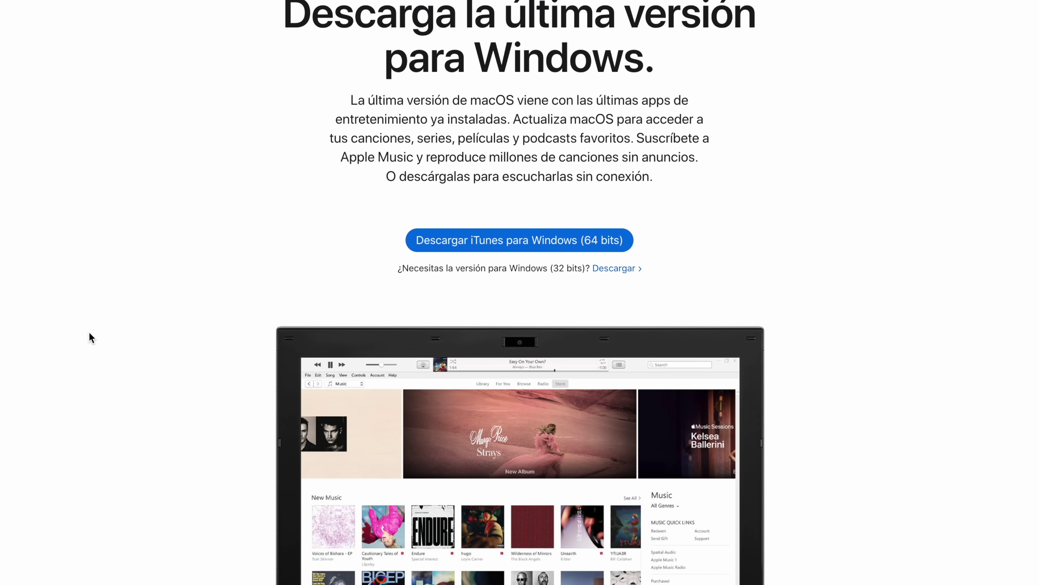
# Switch to the iTunes for Windows download page, review its options and choose the Microsoft Store version.
pyautogui.scroll(2, 88, 332)
pyautogui.scroll(-3, 89, 333)
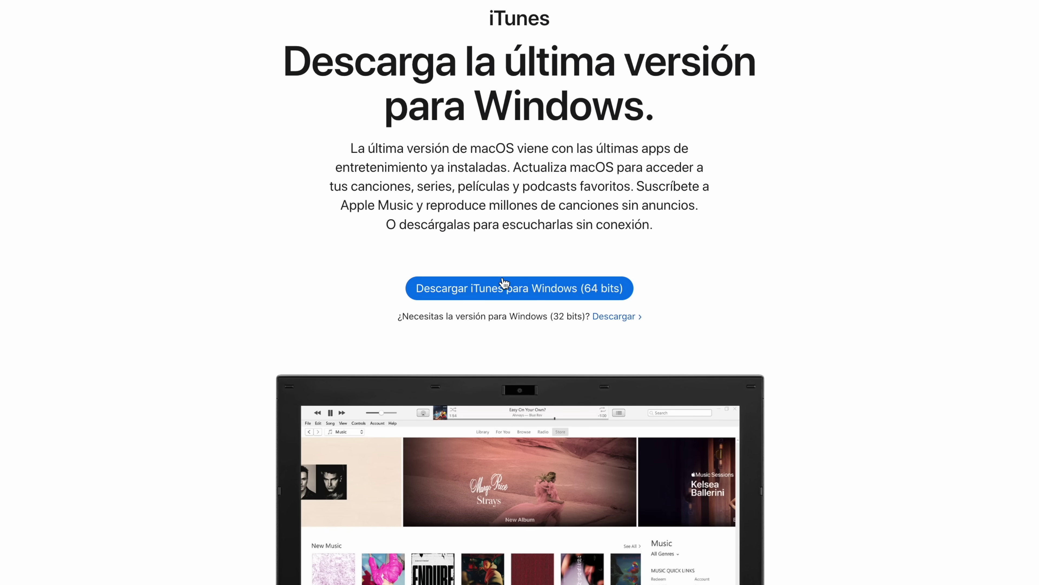
pyautogui.scroll(-7, 144, 337)
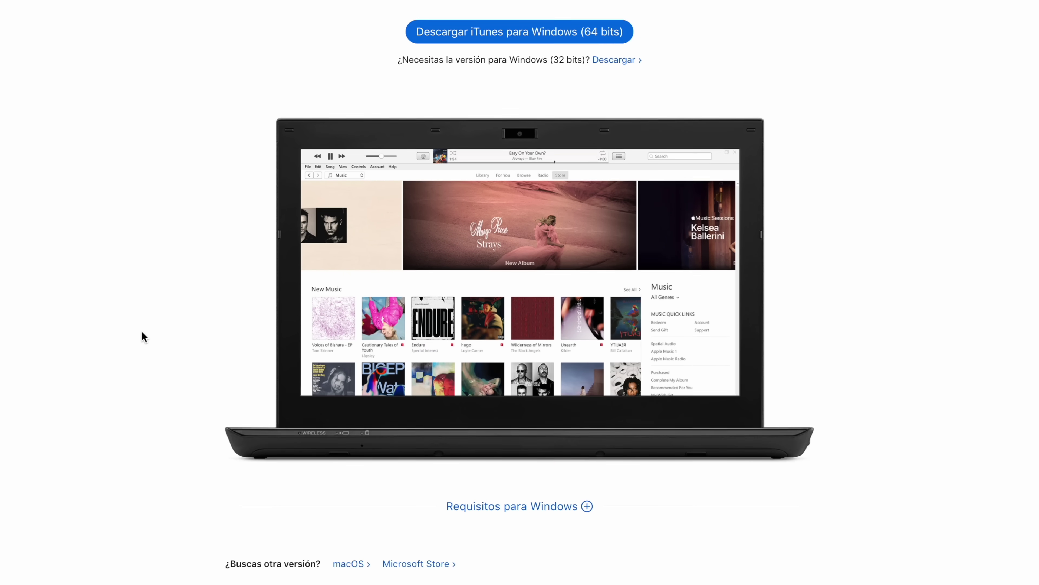
pyautogui.scroll(1, 144, 336)
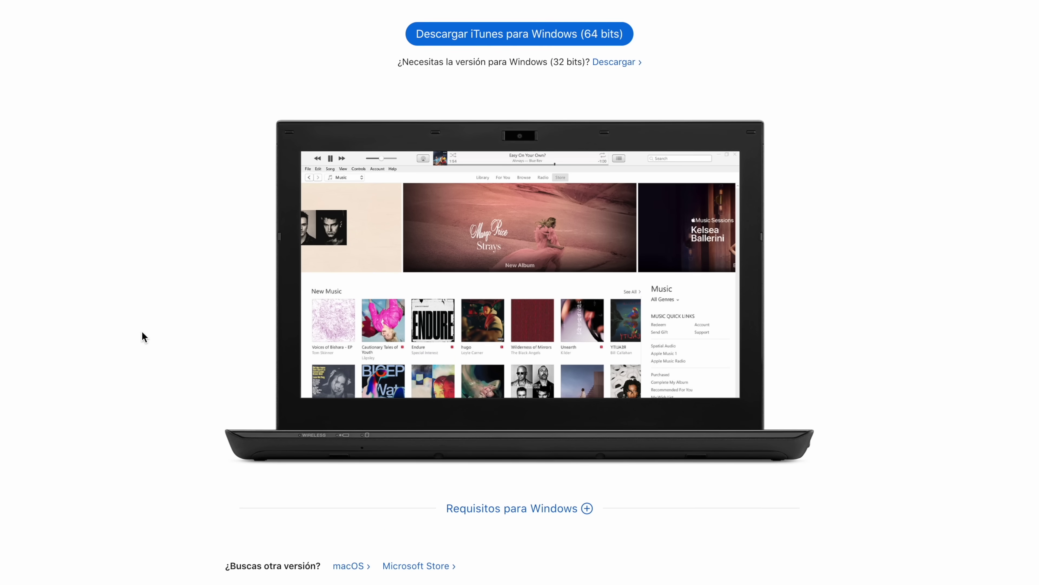
pyautogui.scroll(-1, 265, 405)
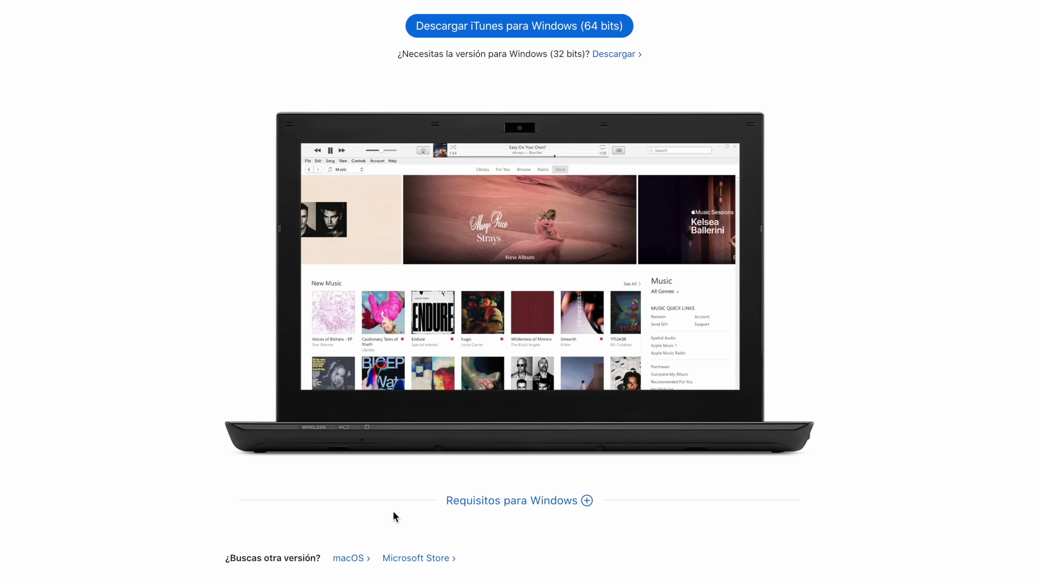
pyautogui.click(412, 558)
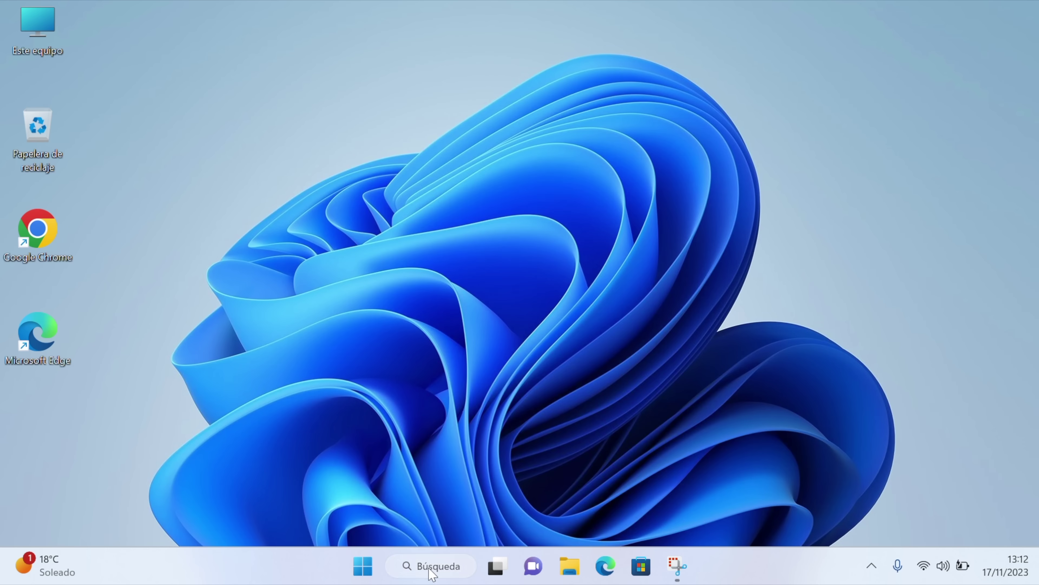
# Launch iTunes on the PC and open the connected iPhone's device page.
pyautogui.click(430, 566)
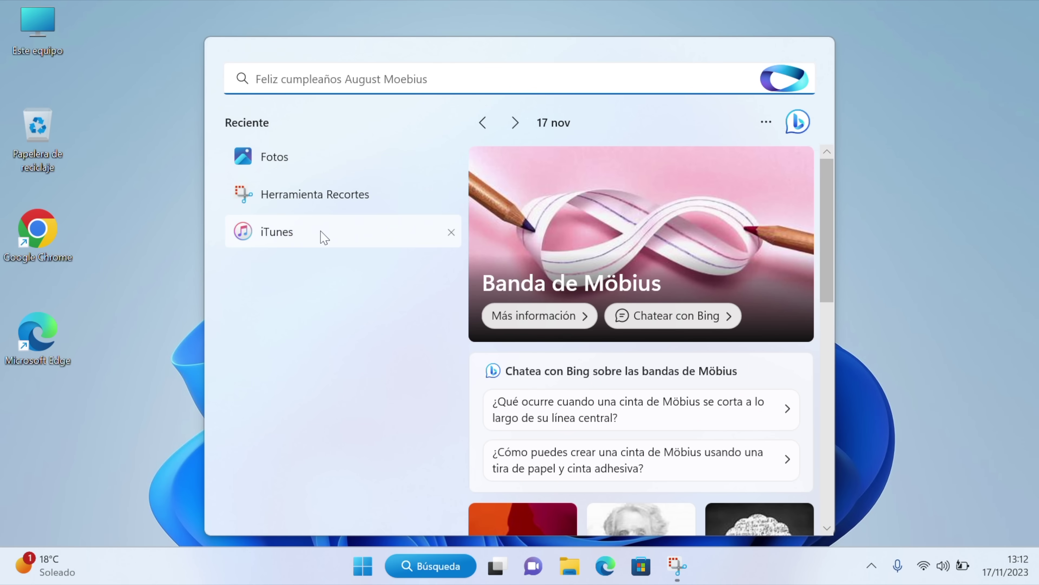
pyautogui.click(286, 240)
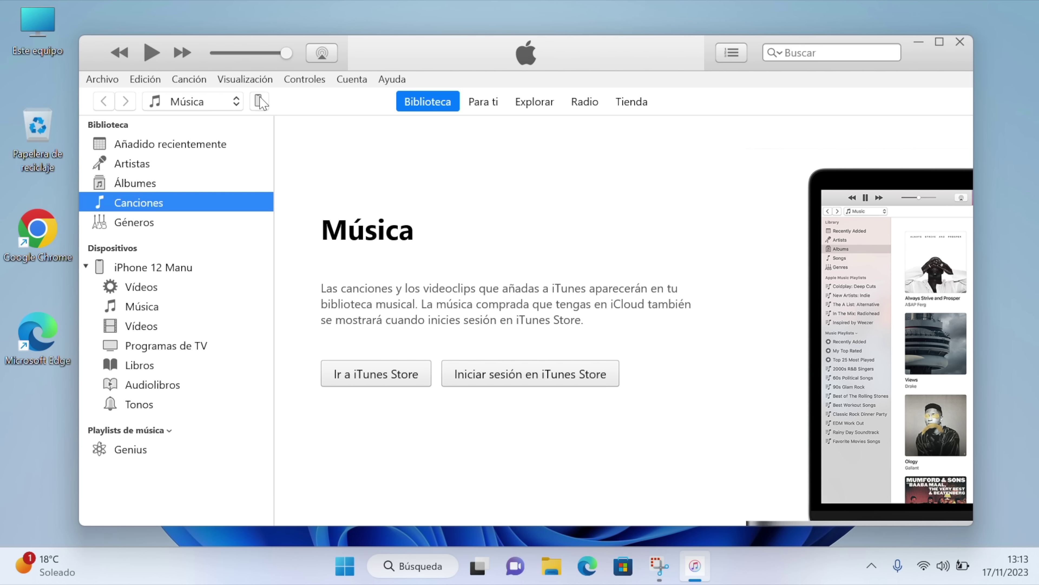
pyautogui.click(259, 102)
pyautogui.click(259, 101)
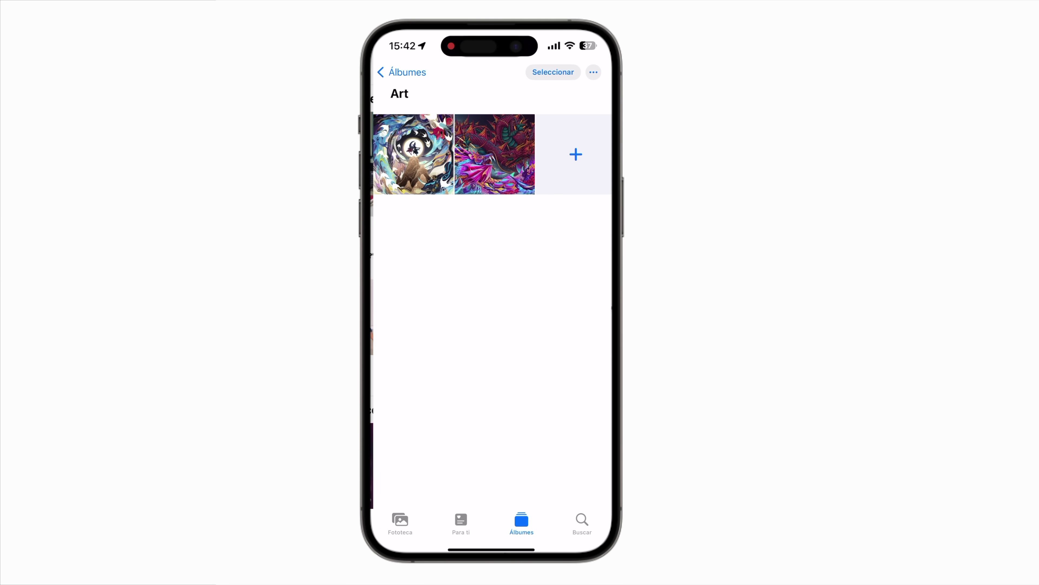
# On the iPhone, select both photos in the Art album and save them to the VLC folder under En mi iPhone.
pyautogui.click(552, 72)
pyautogui.click(417, 72)
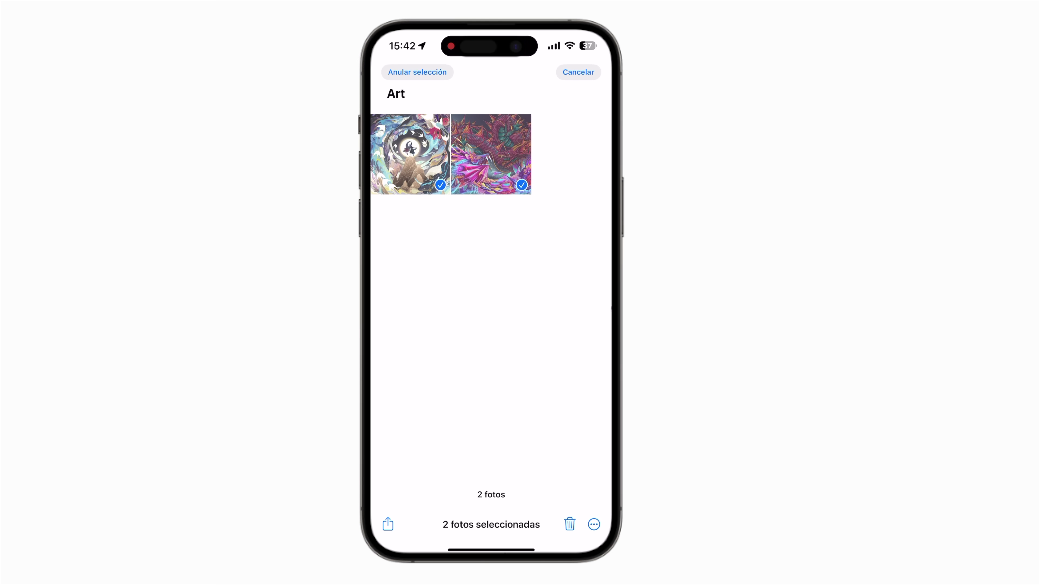
pyautogui.click(388, 524)
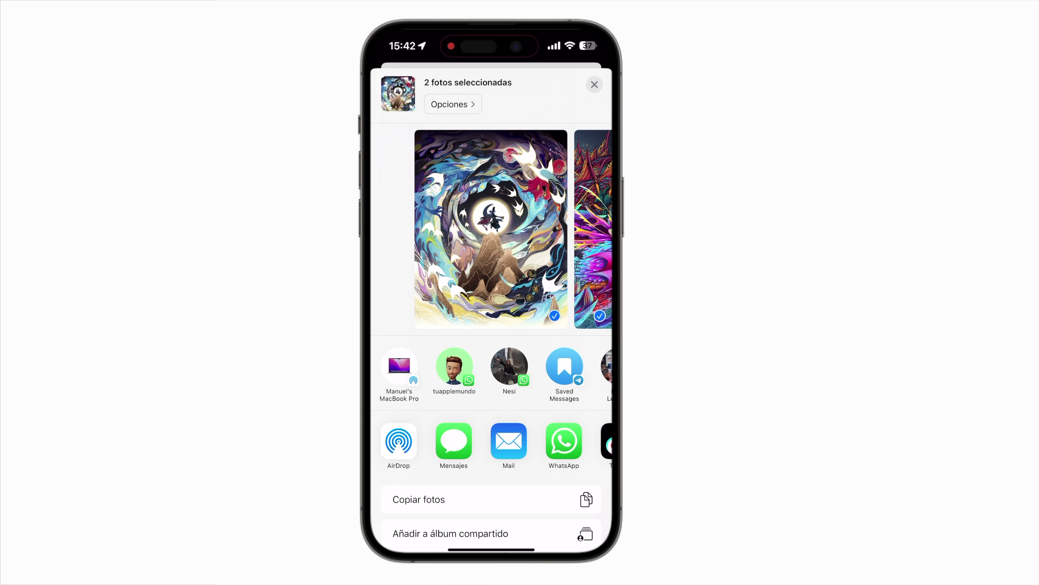
pyautogui.scroll(-8, 491, 317)
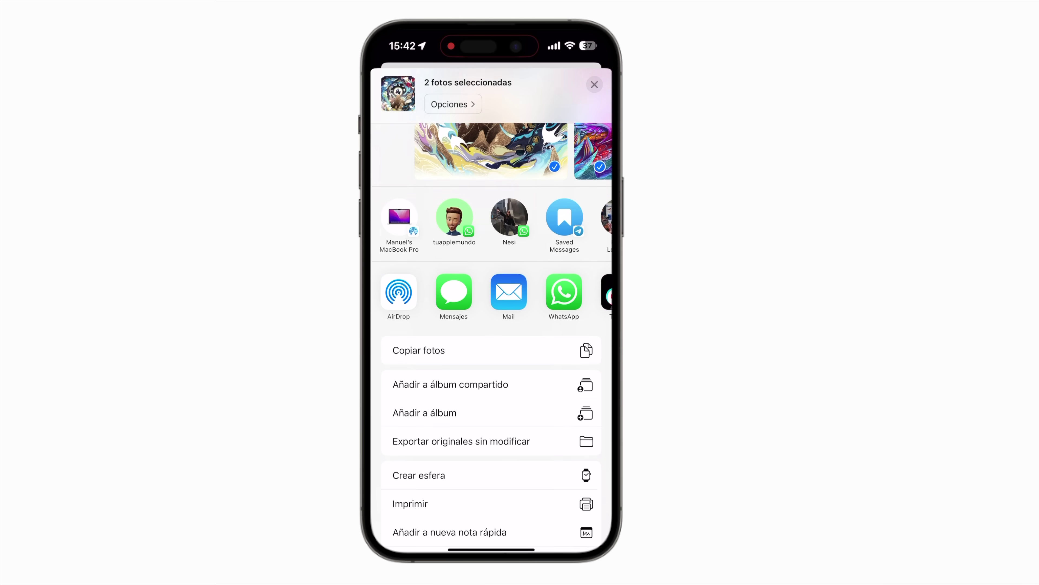
pyautogui.click(491, 265)
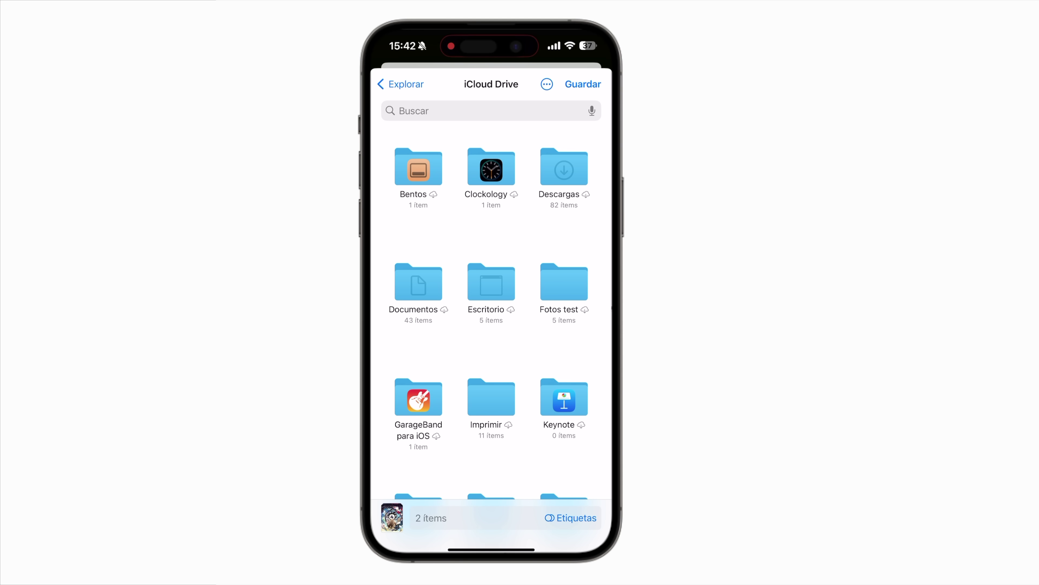
pyautogui.click(401, 84)
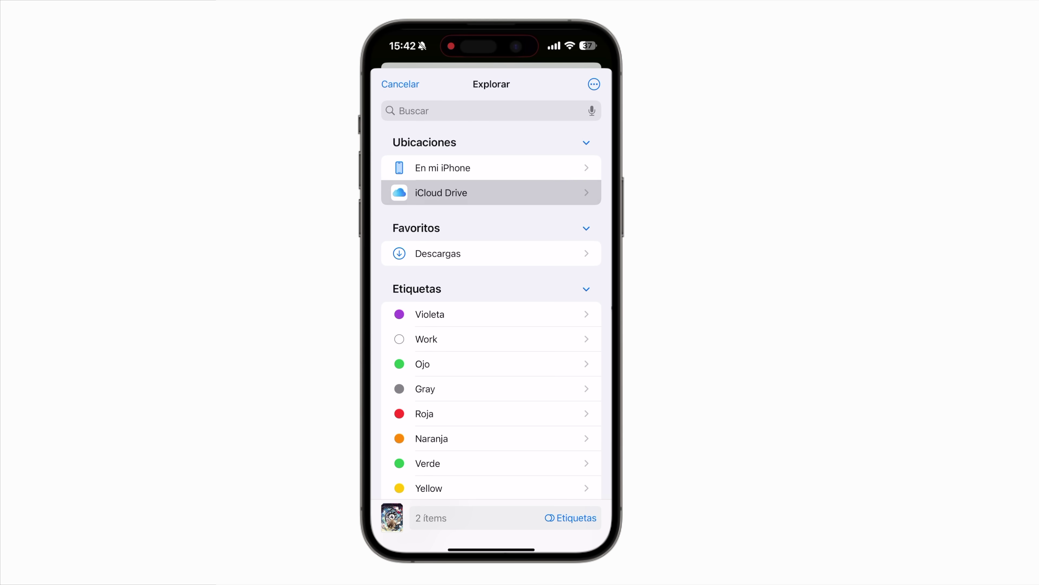
pyautogui.click(491, 168)
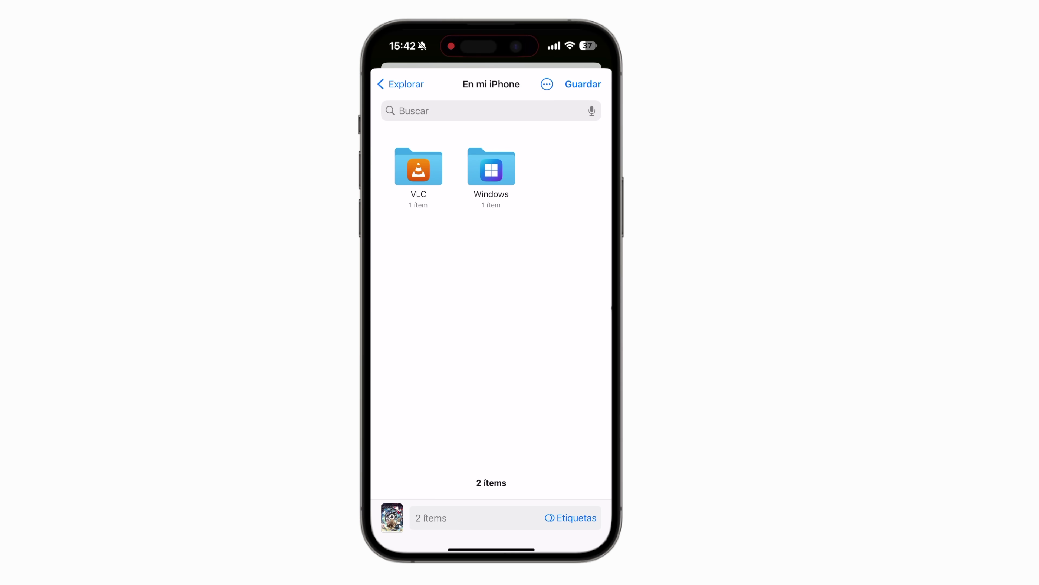
pyautogui.click(418, 167)
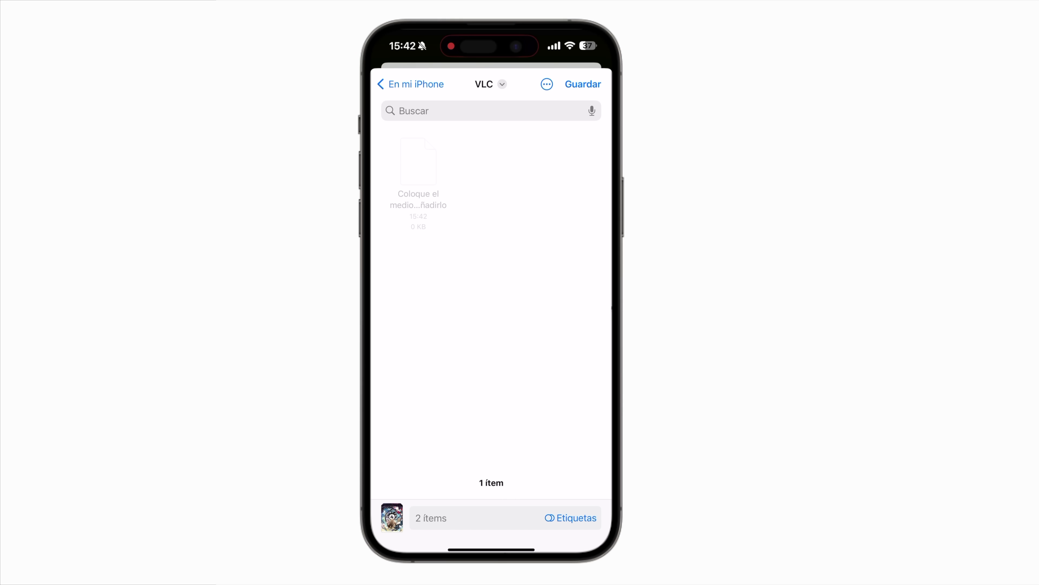
pyautogui.click(583, 84)
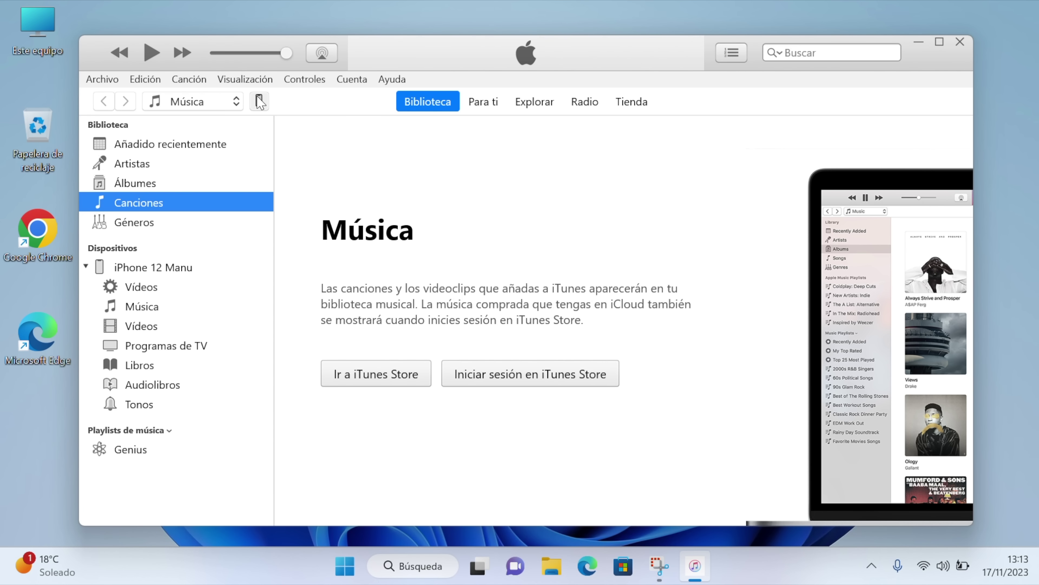
# Switch to iTunes on the PC and display VLC's documents in the connected iPhone's shared files.
pyautogui.click(261, 100)
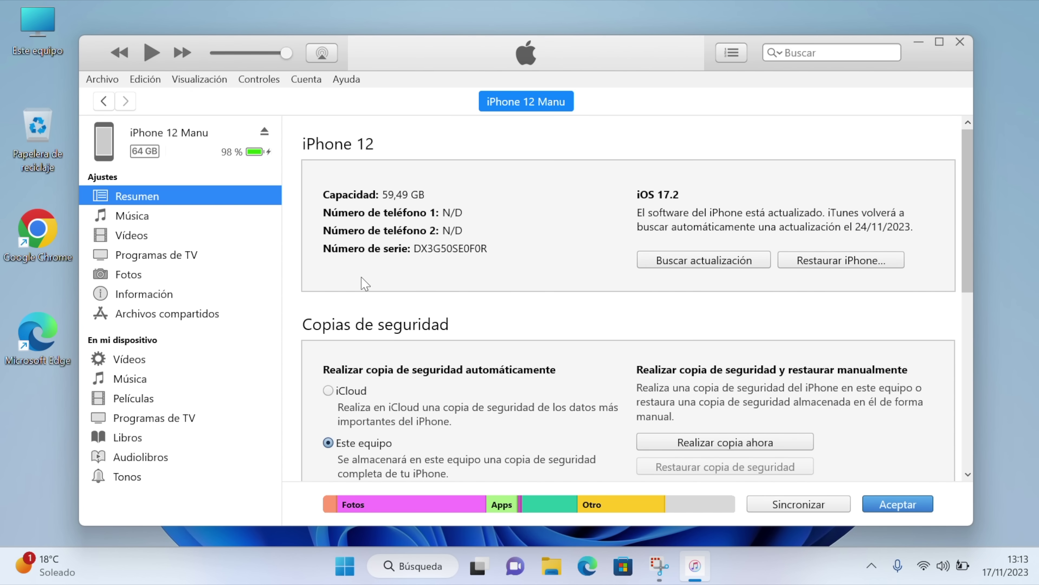
pyautogui.click(174, 318)
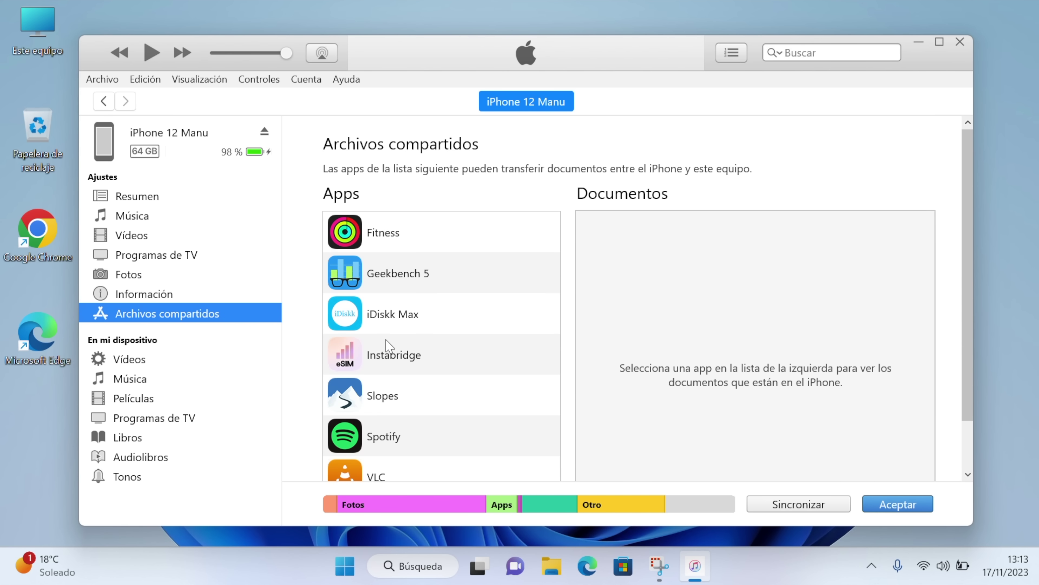
pyautogui.scroll(-2, 388, 346)
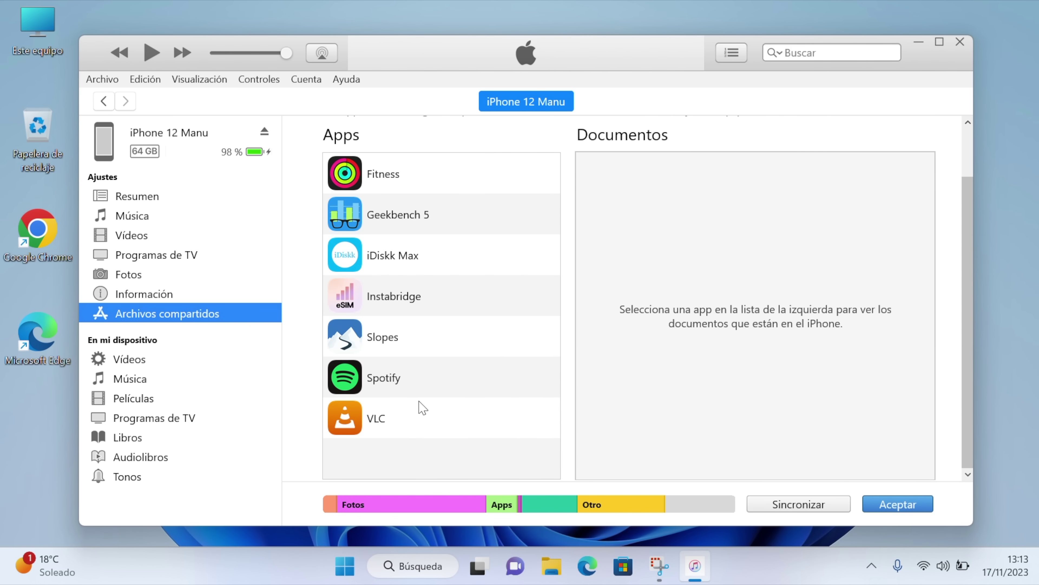
pyautogui.click(383, 425)
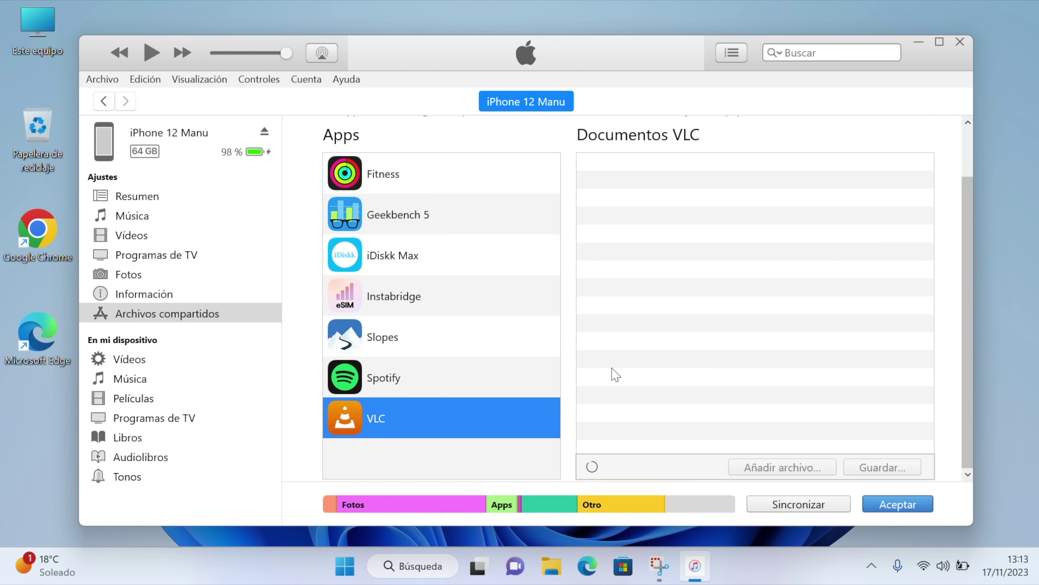
# Select IMG_4220.MOV and IMG_4229.PNG among the VLC documents and synchronize the iPhone.
pyautogui.click(794, 506)
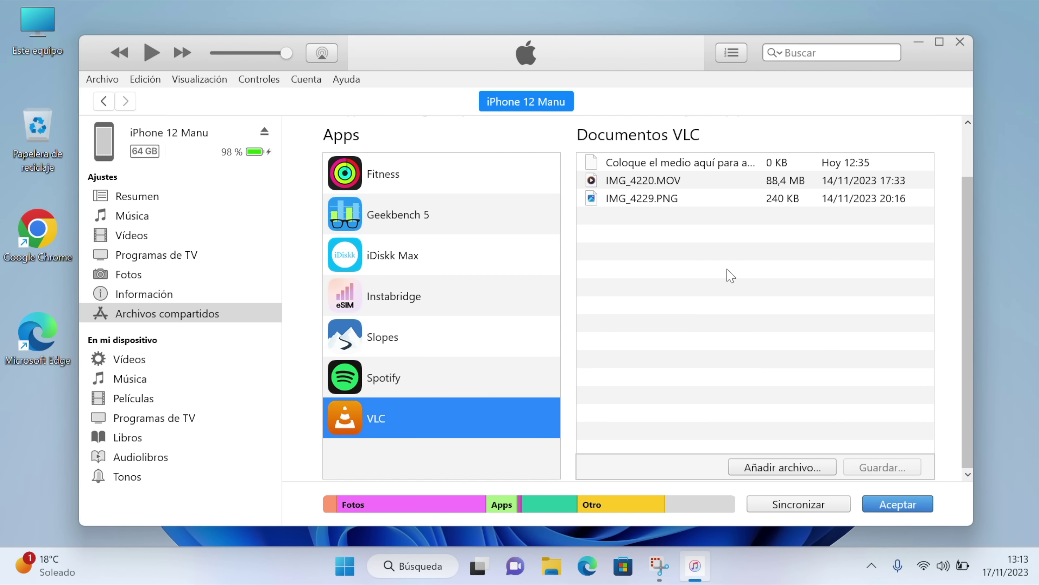
pyautogui.moveTo(731, 276); pyautogui.dragTo(721, 175)
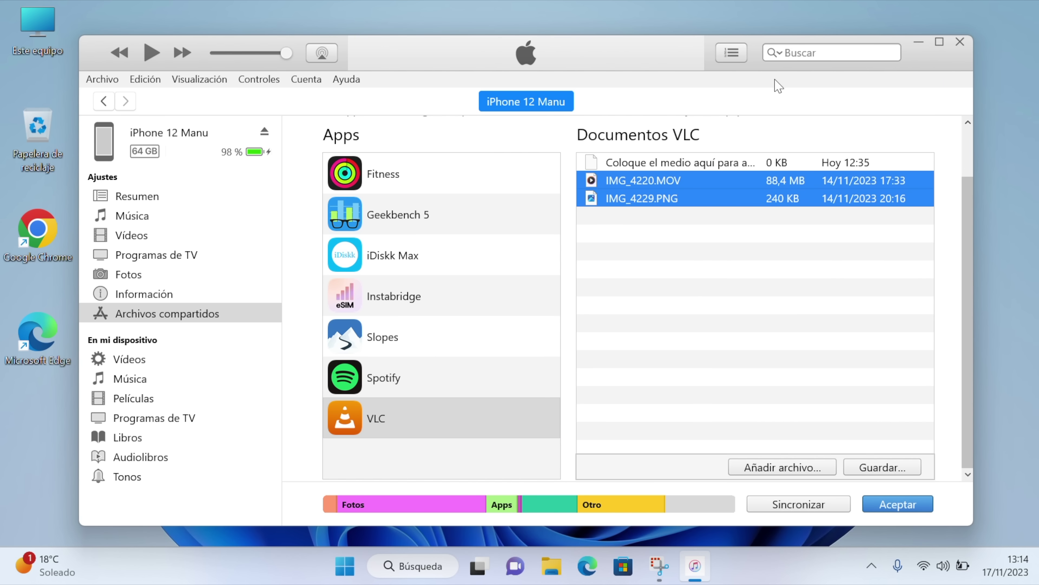
pyautogui.click(826, 505)
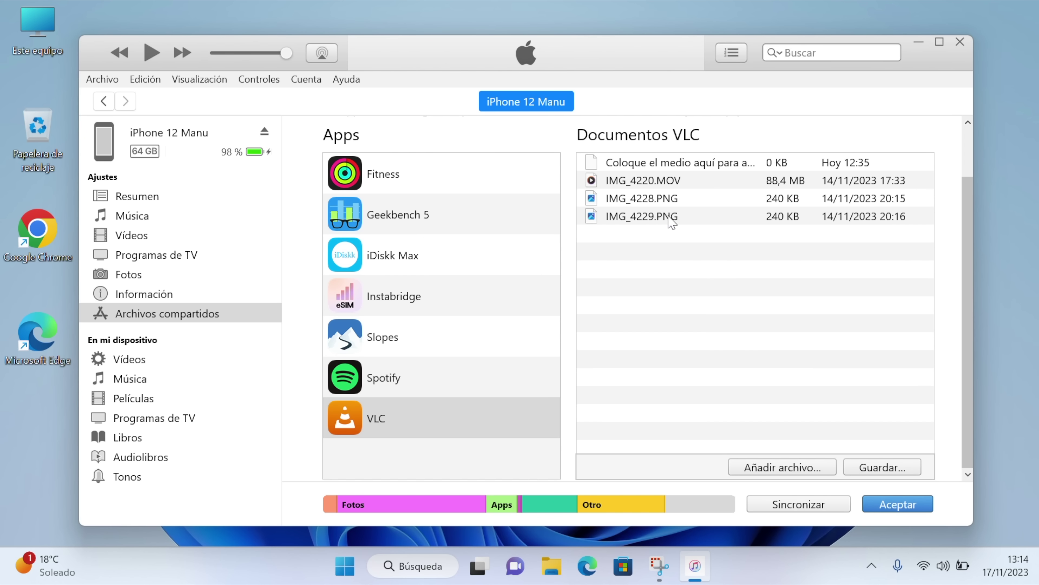
# Save IMG_4229.PNG from the VLC documents to the Imágenes guardadas folder inside Imágenes and leave the device page.
pyautogui.click(672, 217)
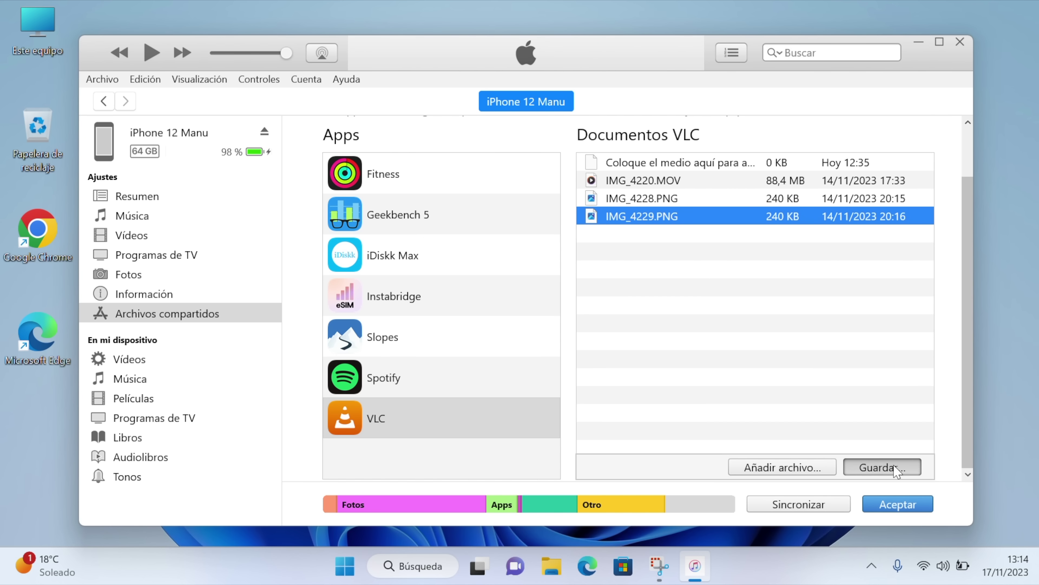
pyautogui.click(896, 468)
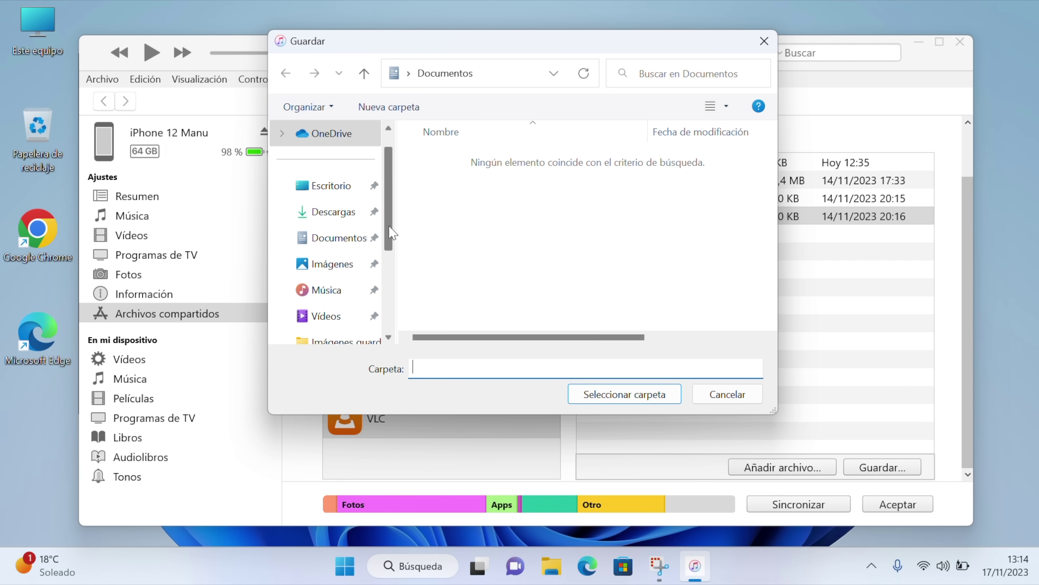
pyautogui.click(330, 264)
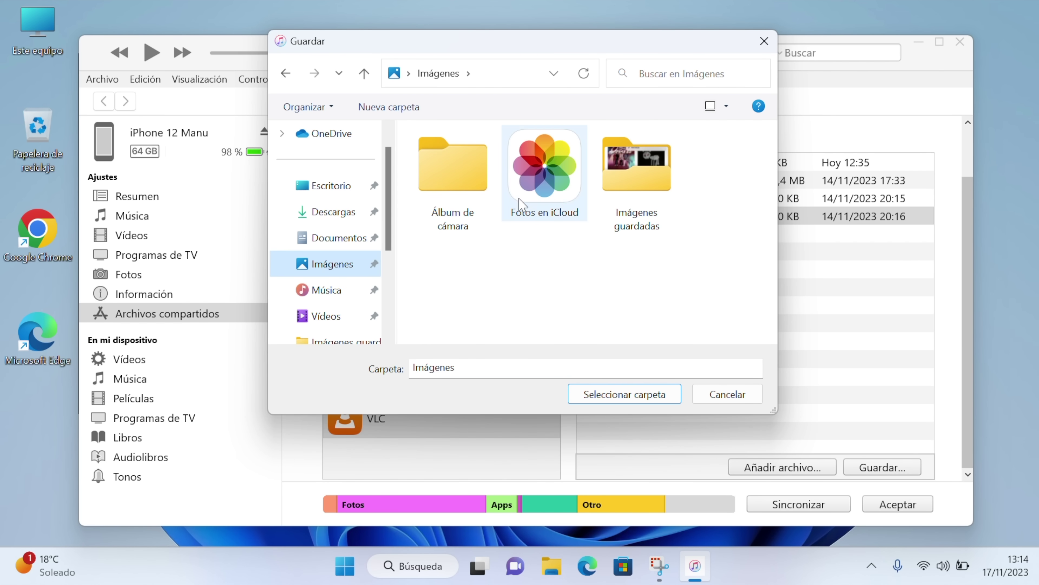
pyautogui.click(650, 178)
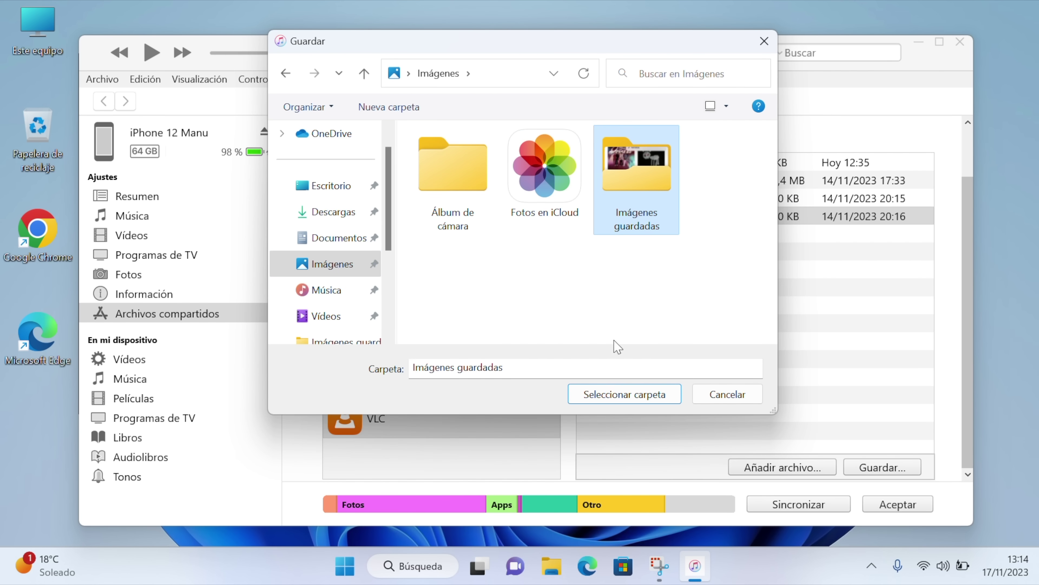
pyautogui.click(665, 397)
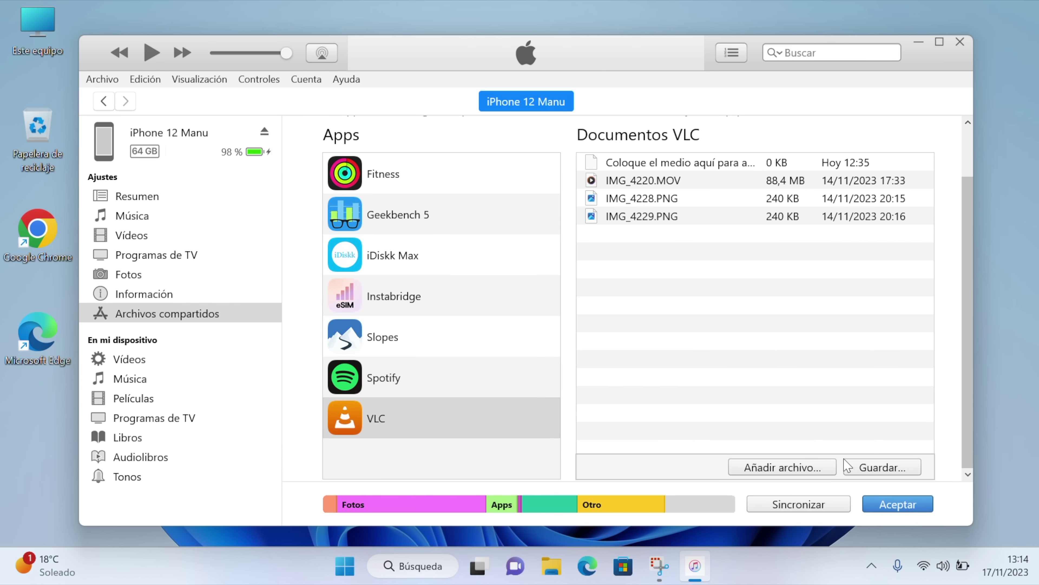
pyautogui.click(895, 506)
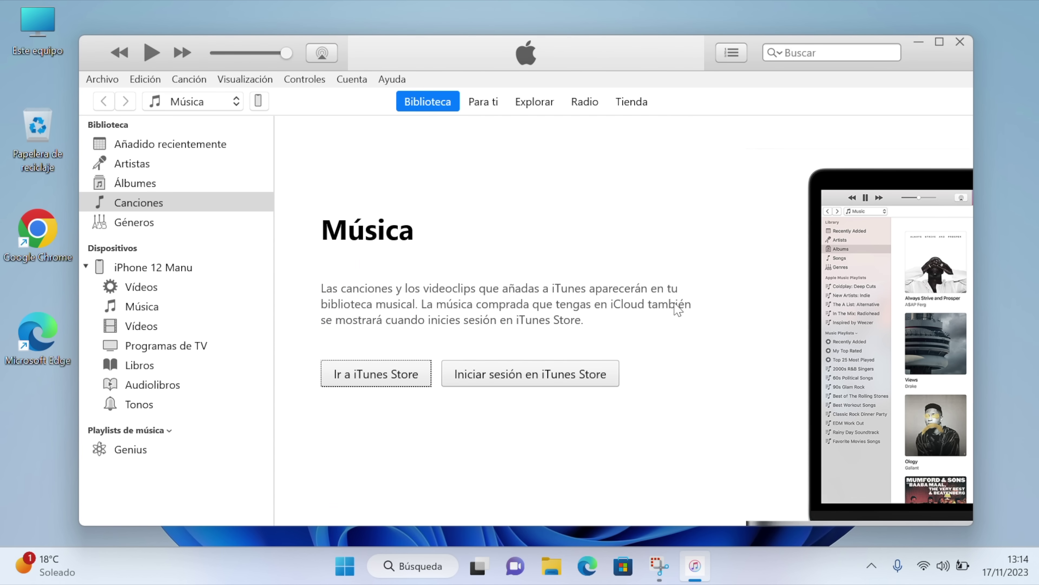
# Switch to File Explorer and check the Imágenes guardadas folder for the transferred image.
pyautogui.click(565, 562)
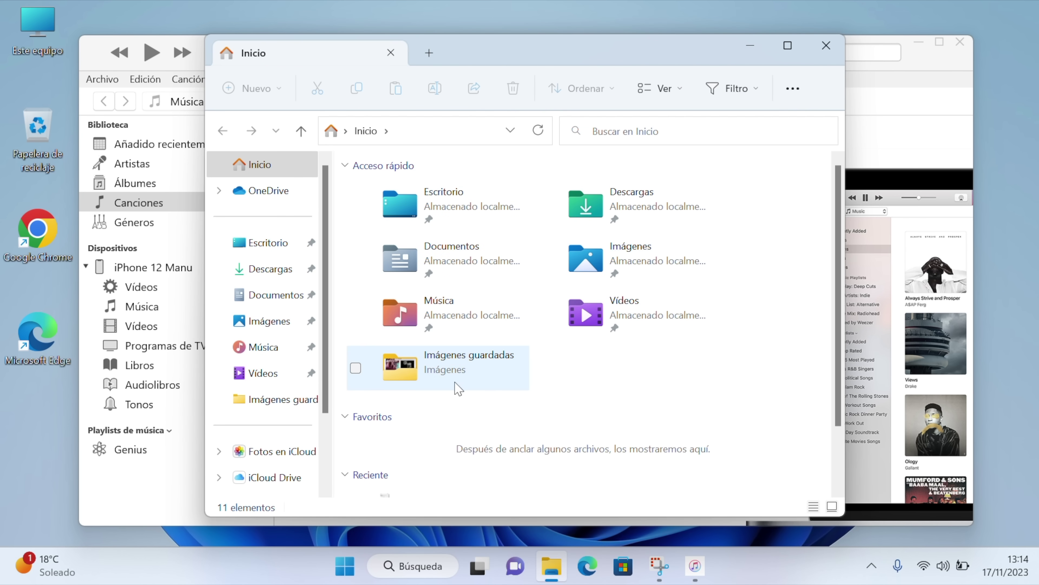
pyautogui.doubleClick(465, 371)
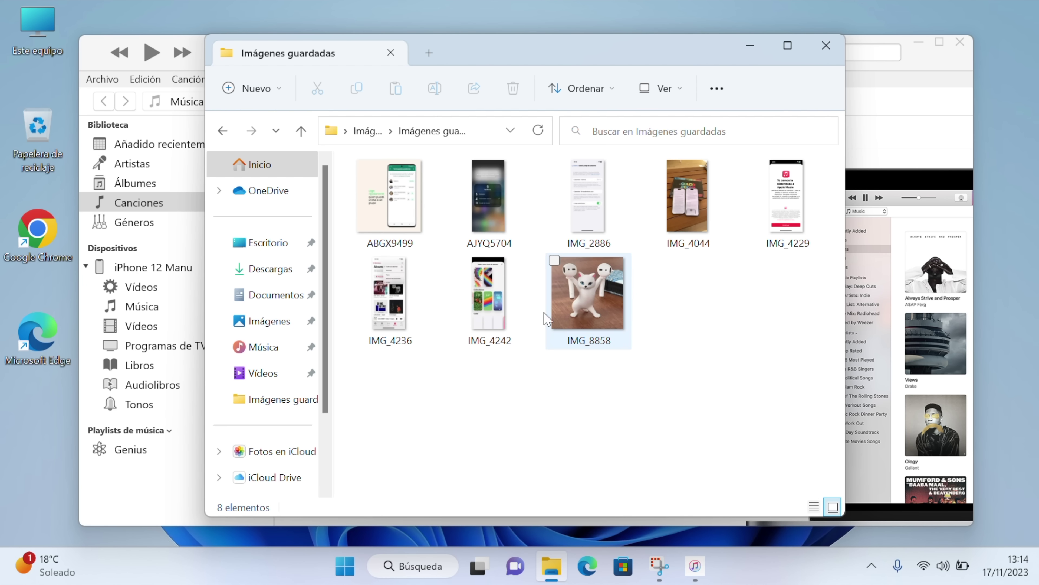
pyautogui.click(388, 305)
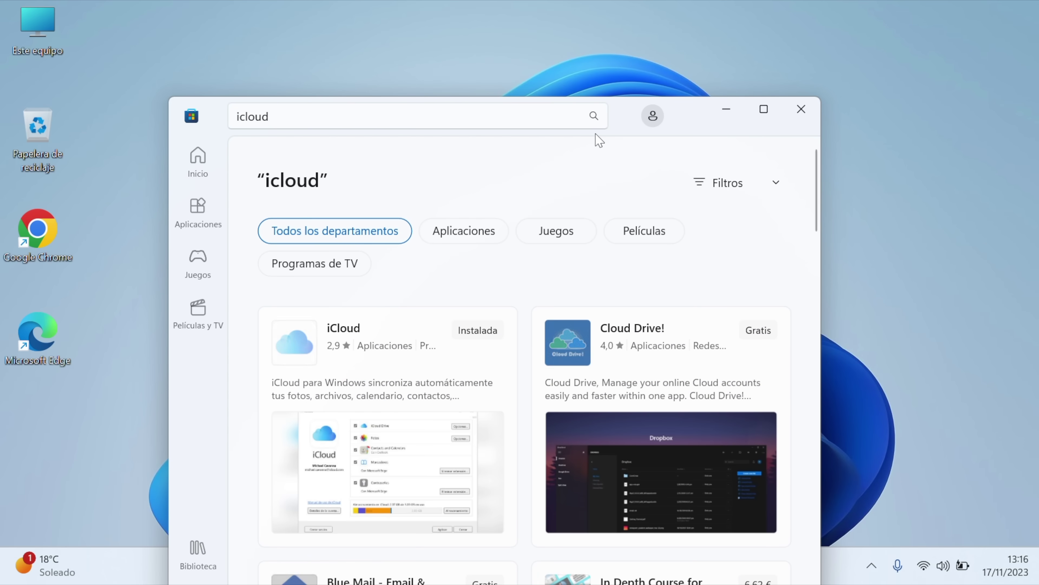
# Switch to the Microsoft Store, launch iCloud from its app page, review its sync options and close it.
pyautogui.click(415, 331)
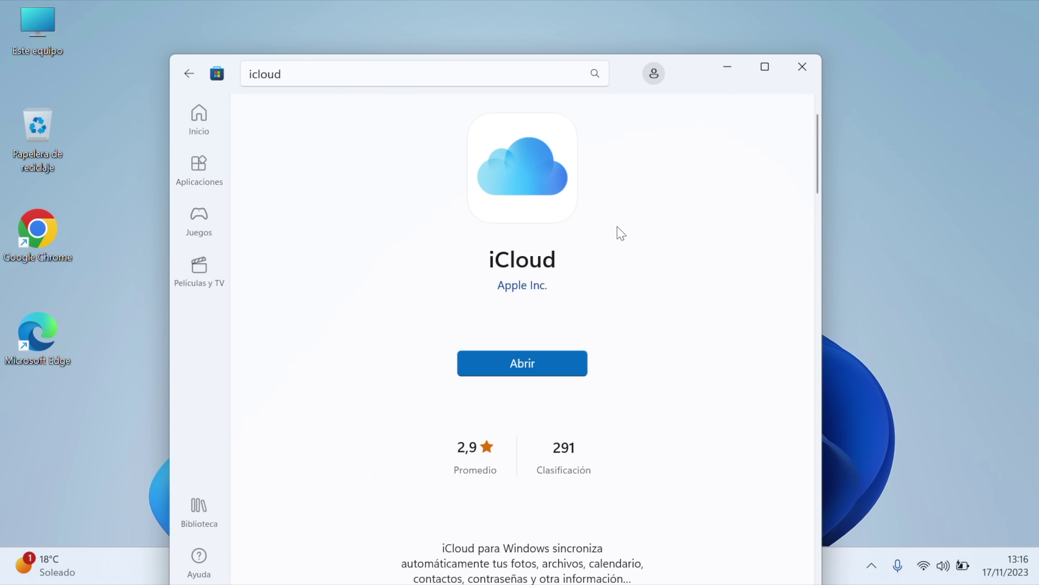
pyautogui.click(553, 362)
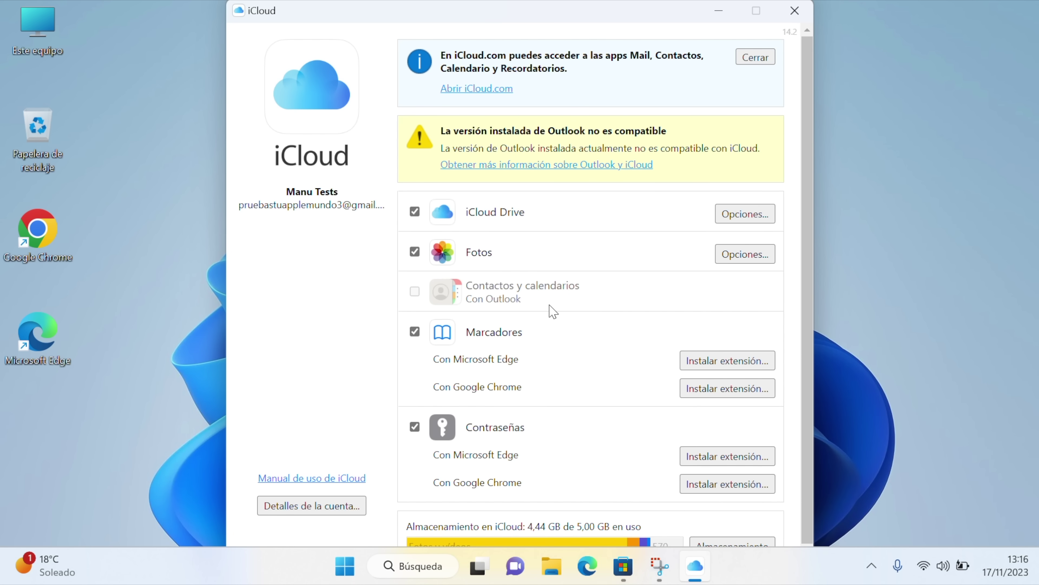
pyautogui.scroll(-3, 552, 311)
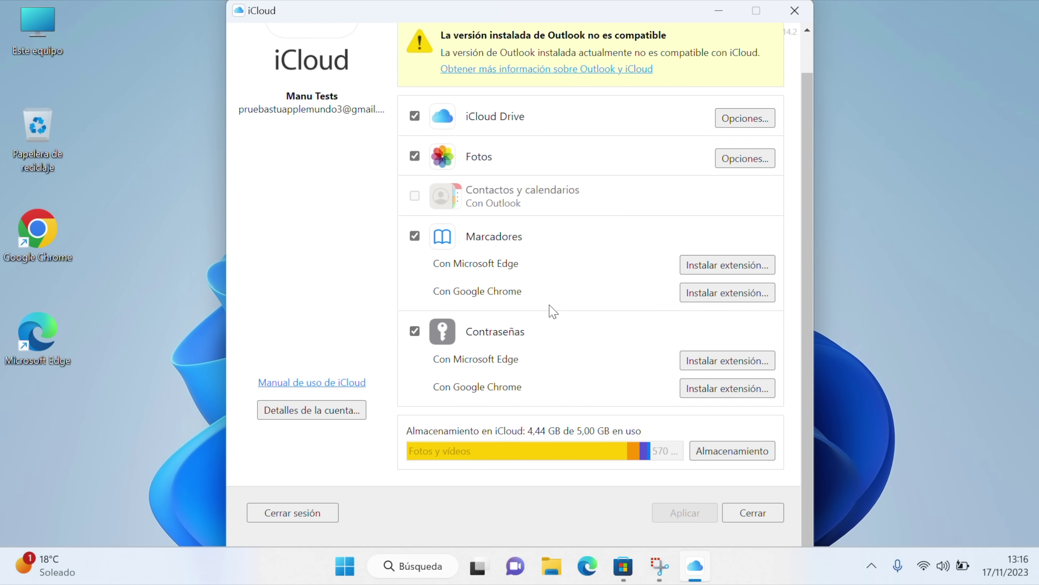
pyautogui.scroll(2, 552, 311)
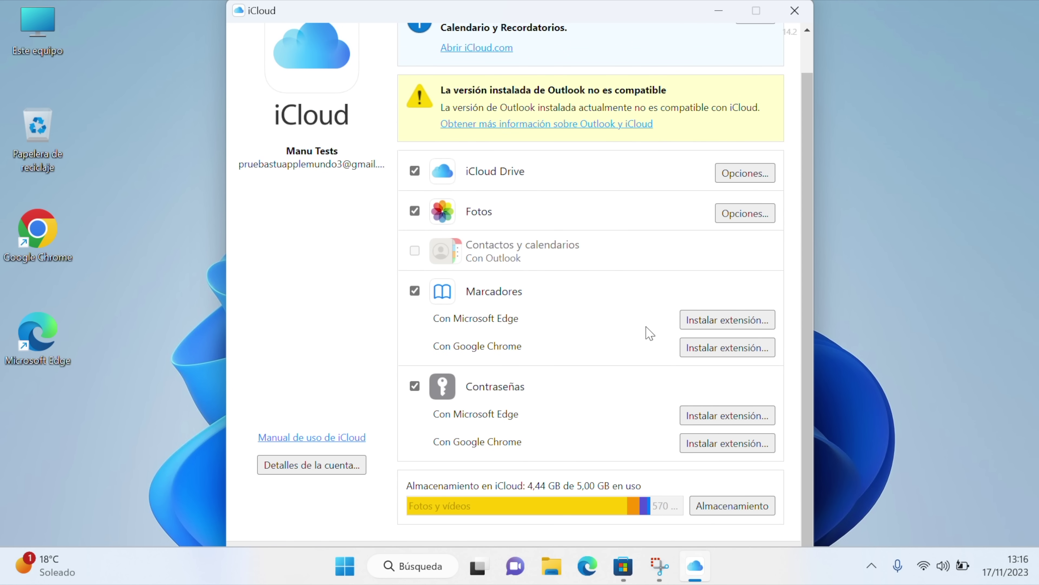
pyautogui.scroll(2, 665, 280)
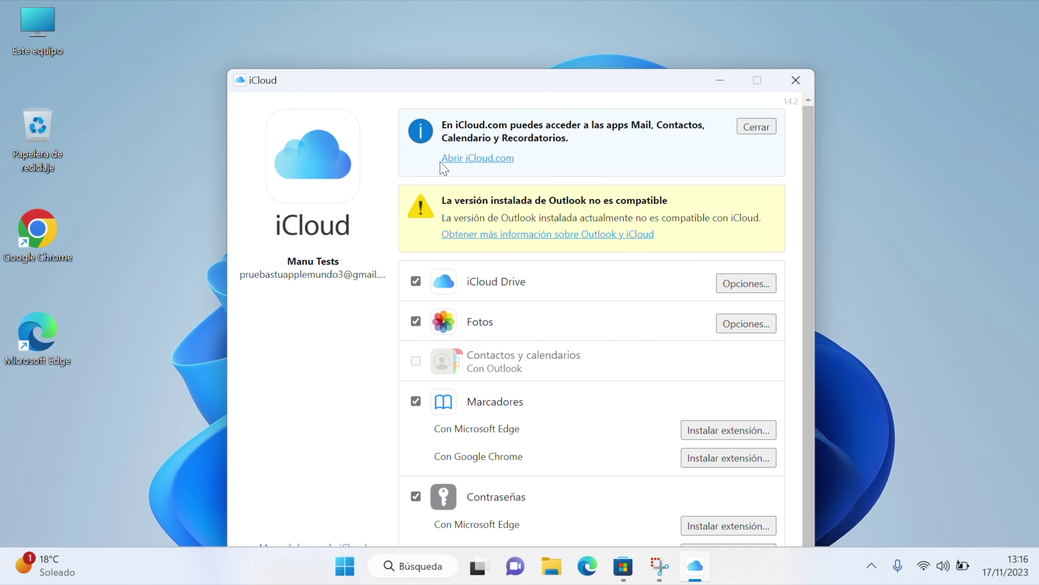
pyautogui.scroll(-2, 650, 252)
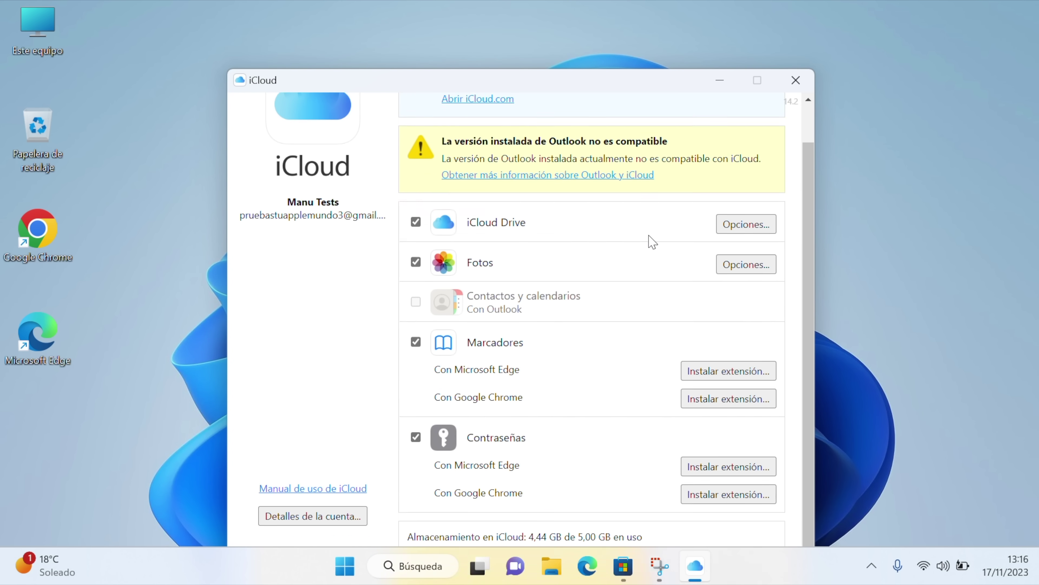
pyautogui.click(799, 87)
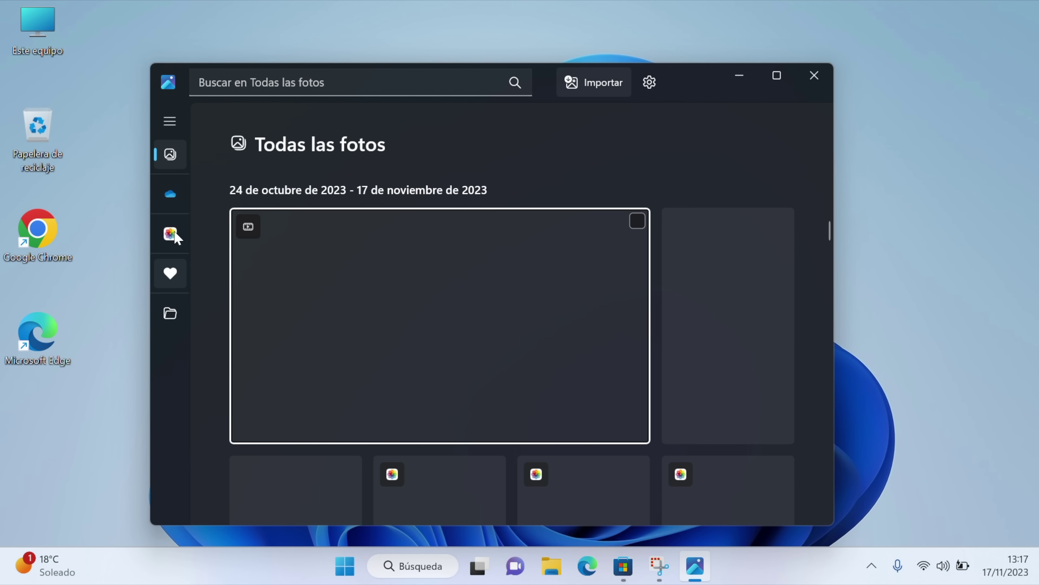
# Switch to Fotos, browse the iCloud photo library and dismiss the search tip.
pyautogui.click(171, 195)
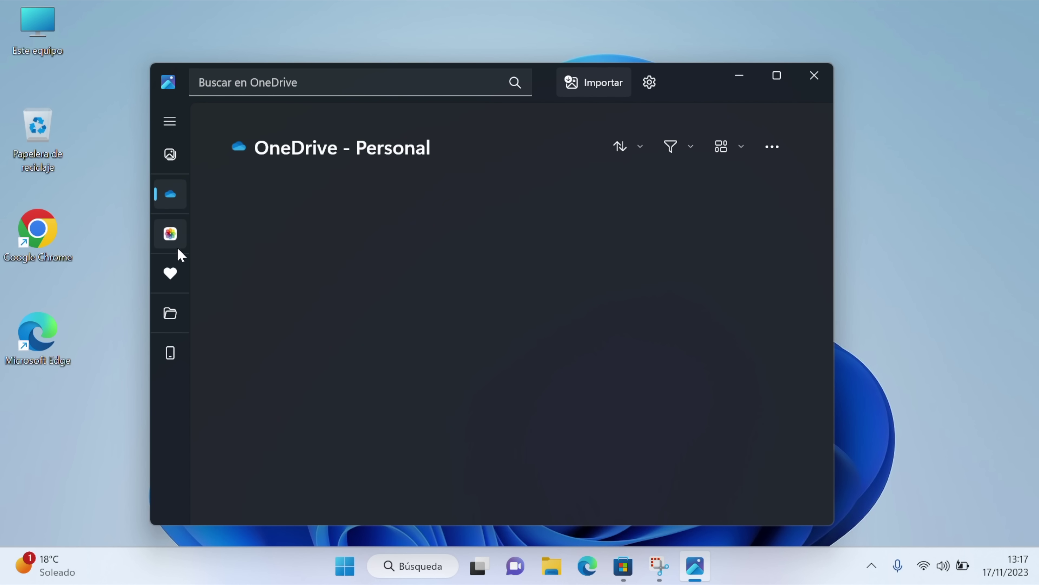
pyautogui.click(172, 234)
pyautogui.scroll(-3, 455, 301)
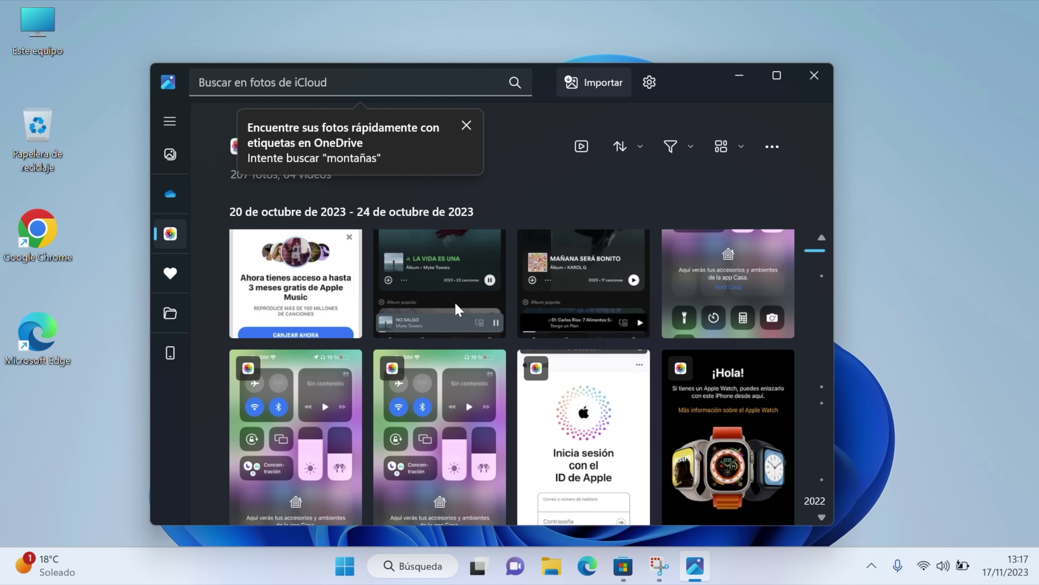
pyautogui.scroll(-3, 457, 309)
pyautogui.scroll(5, 456, 309)
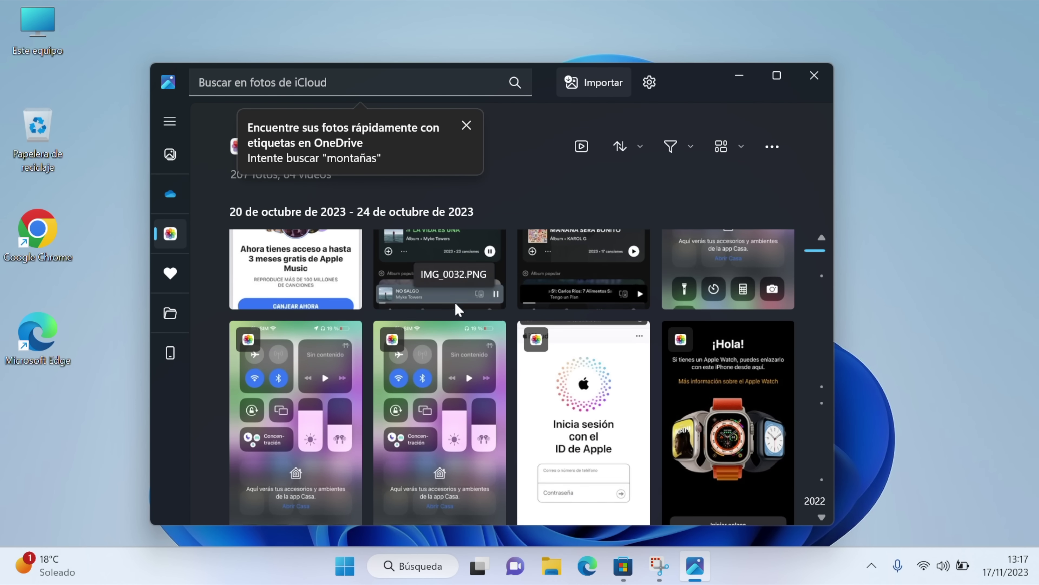
pyautogui.click(466, 124)
pyautogui.scroll(-3, 387, 327)
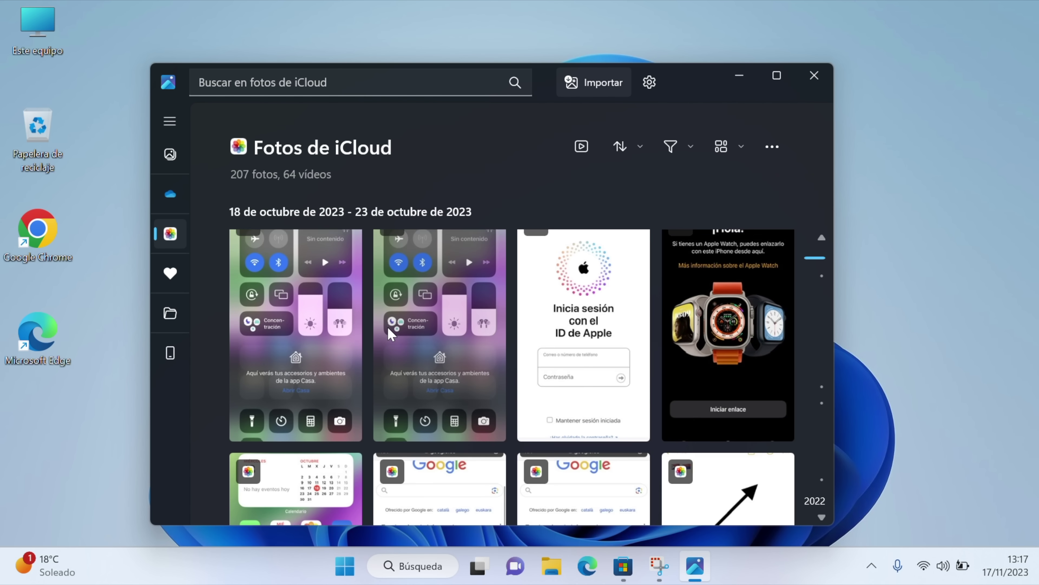
# Copy the LA VIDA ES UNA and MAÑANA SERÁ BONITO screenshots from Fotos de iCloud to the Saved Pictures folder inside Imágenes.
pyautogui.scroll(3, 387, 326)
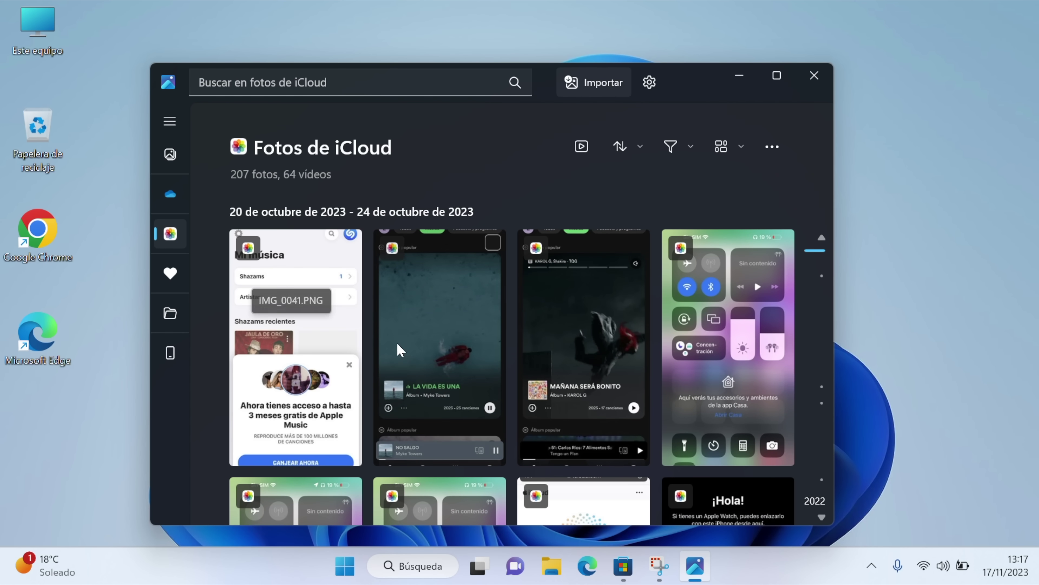
pyautogui.click(493, 242)
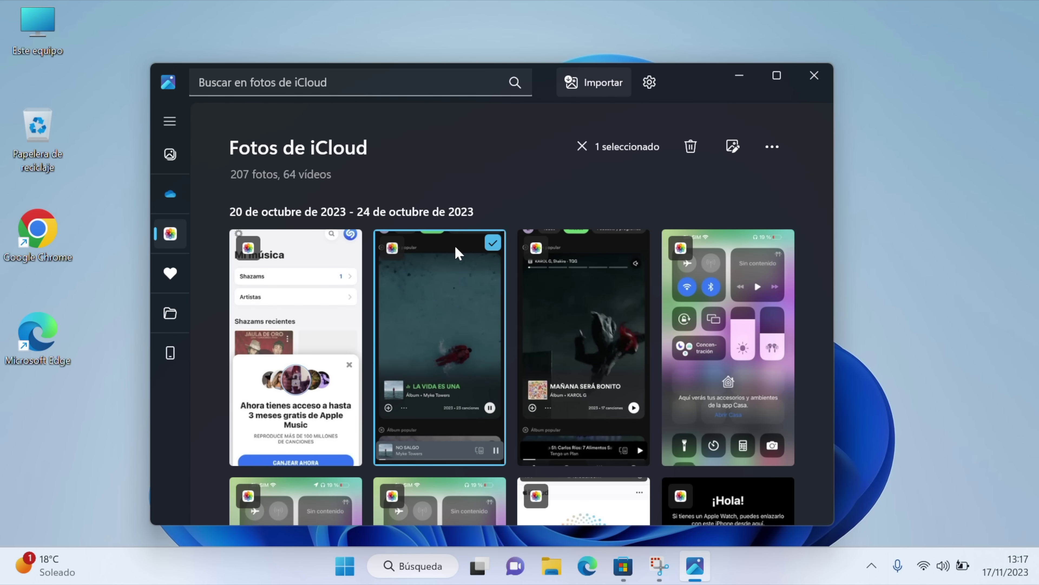
pyautogui.click(637, 243)
pyautogui.click(772, 147)
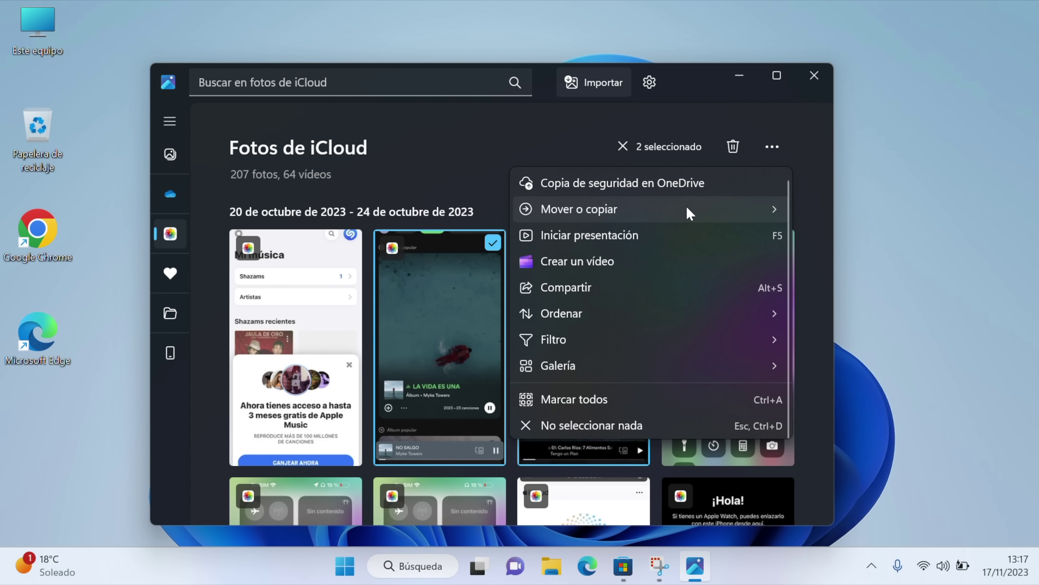
pyautogui.moveTo(687, 209)
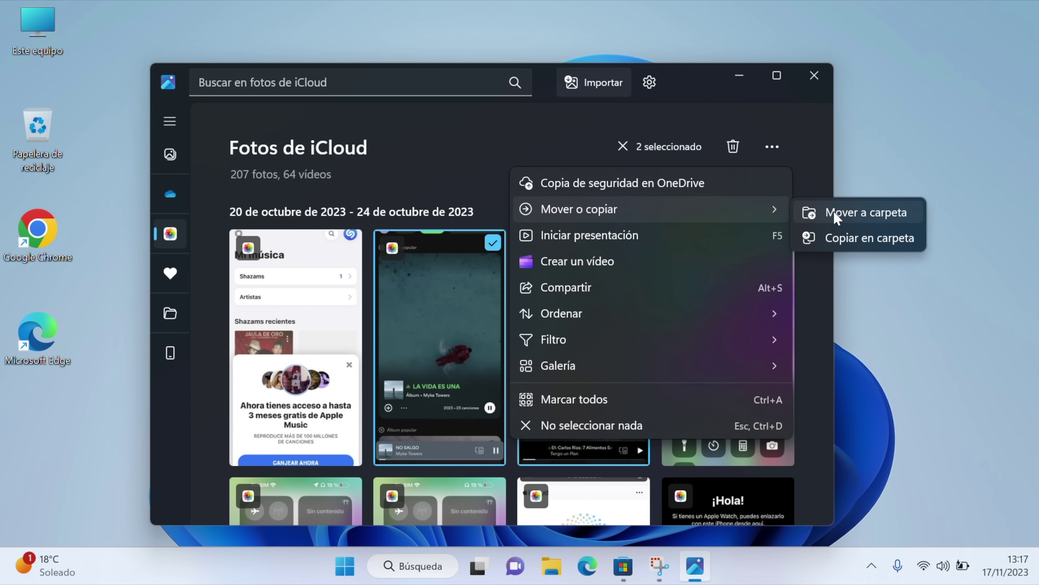
pyautogui.click(844, 247)
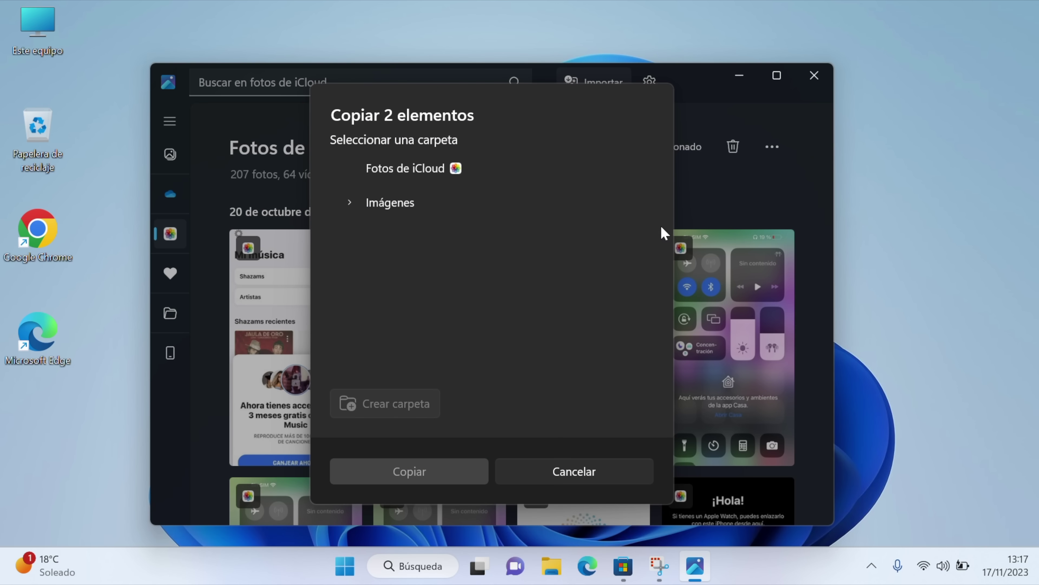
pyautogui.click(407, 214)
pyautogui.click(409, 272)
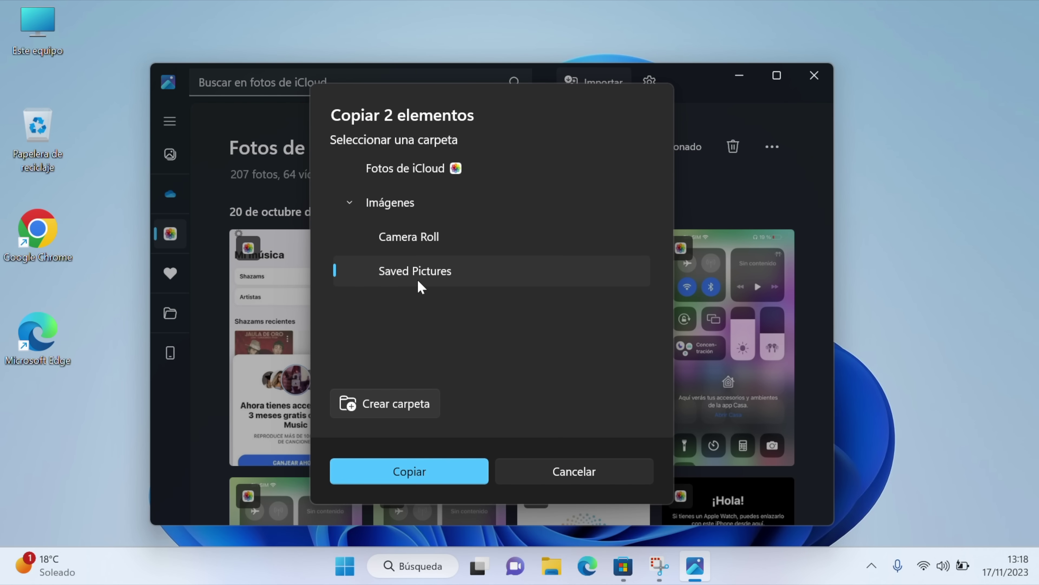
pyautogui.click(453, 477)
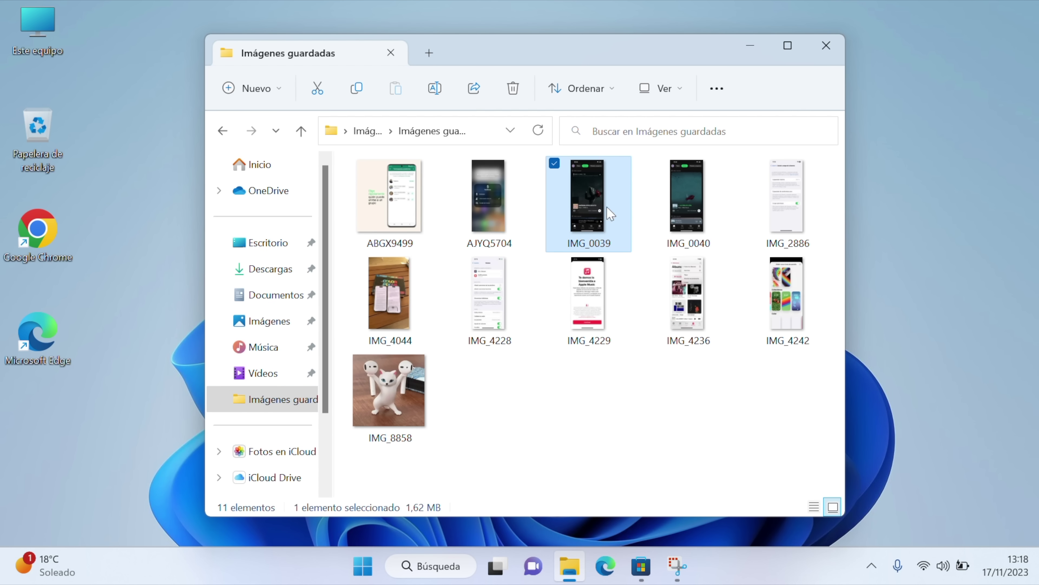
# Switch to File Explorer and check the copied images IMG_0039 and IMG_0040 in the Imágenes guardadas folder.
pyautogui.click(688, 196)
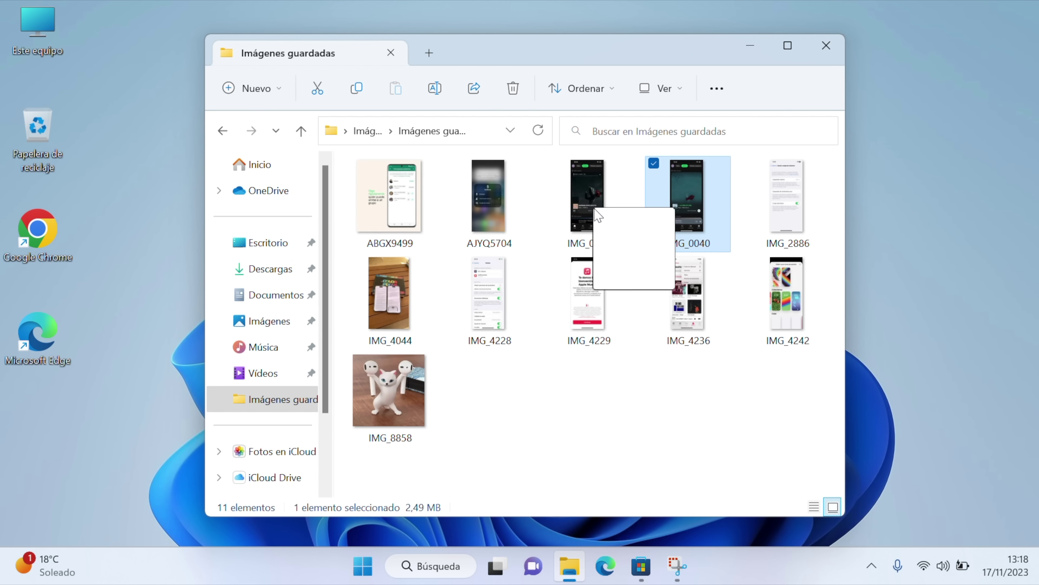
pyautogui.click(581, 204)
pyautogui.keyDown('ctrl'); pyautogui.click(670, 209); pyautogui.keyUp('ctrl')
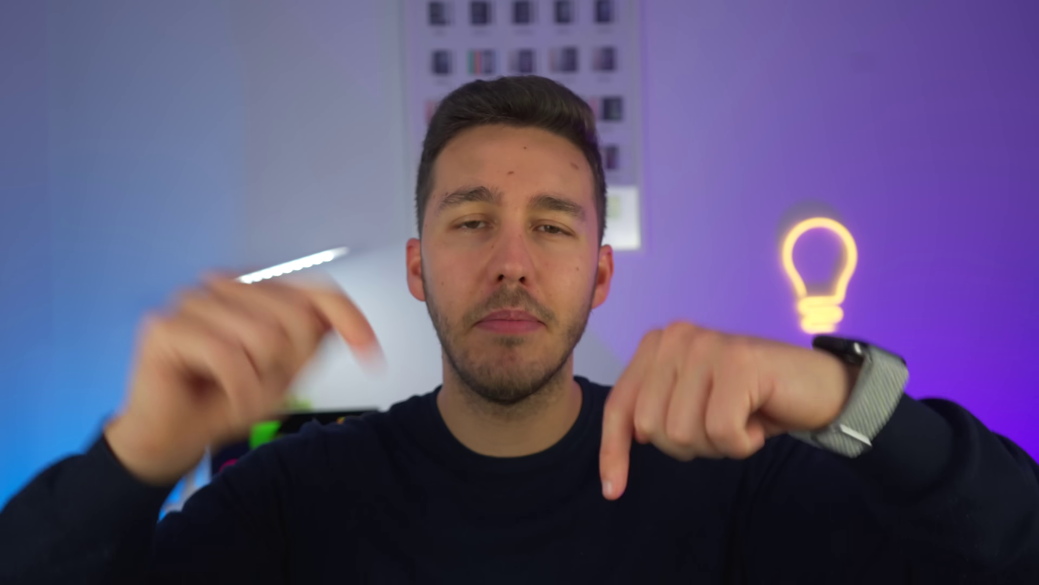